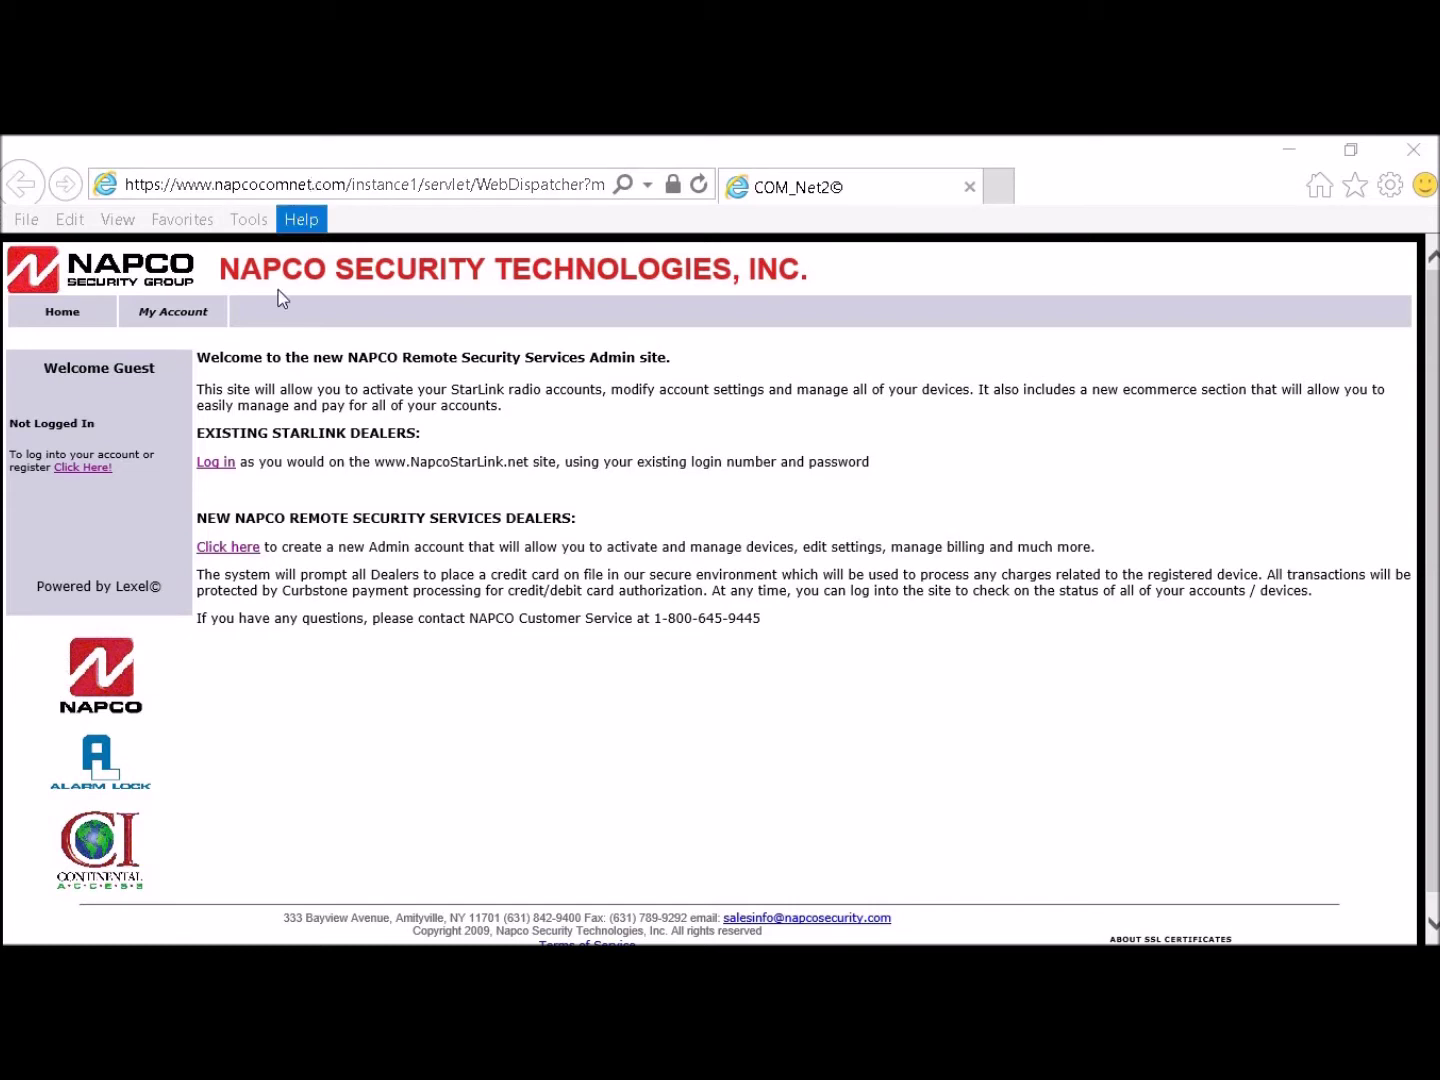
Step: Open the customer login page from the home page link and select the user ID field
left_click(91, 470)
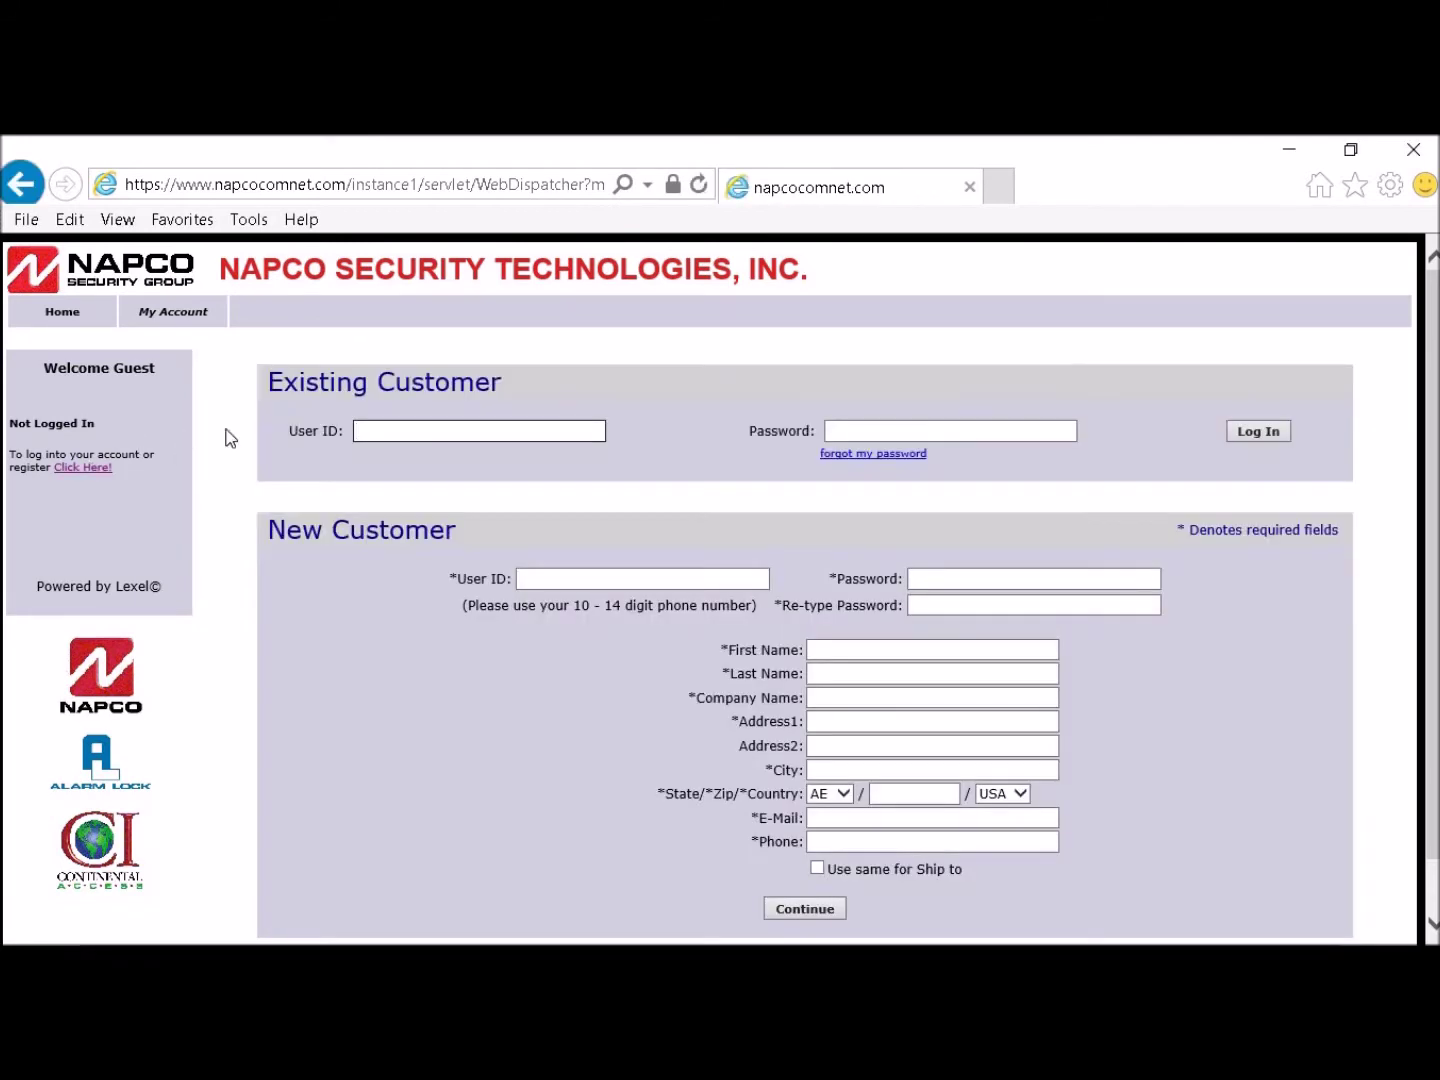
left_click(404, 431)
Step: Log in with the dealer user ID and password, then go to Add Device
type("tomr")
key("Tab")
type("*******")
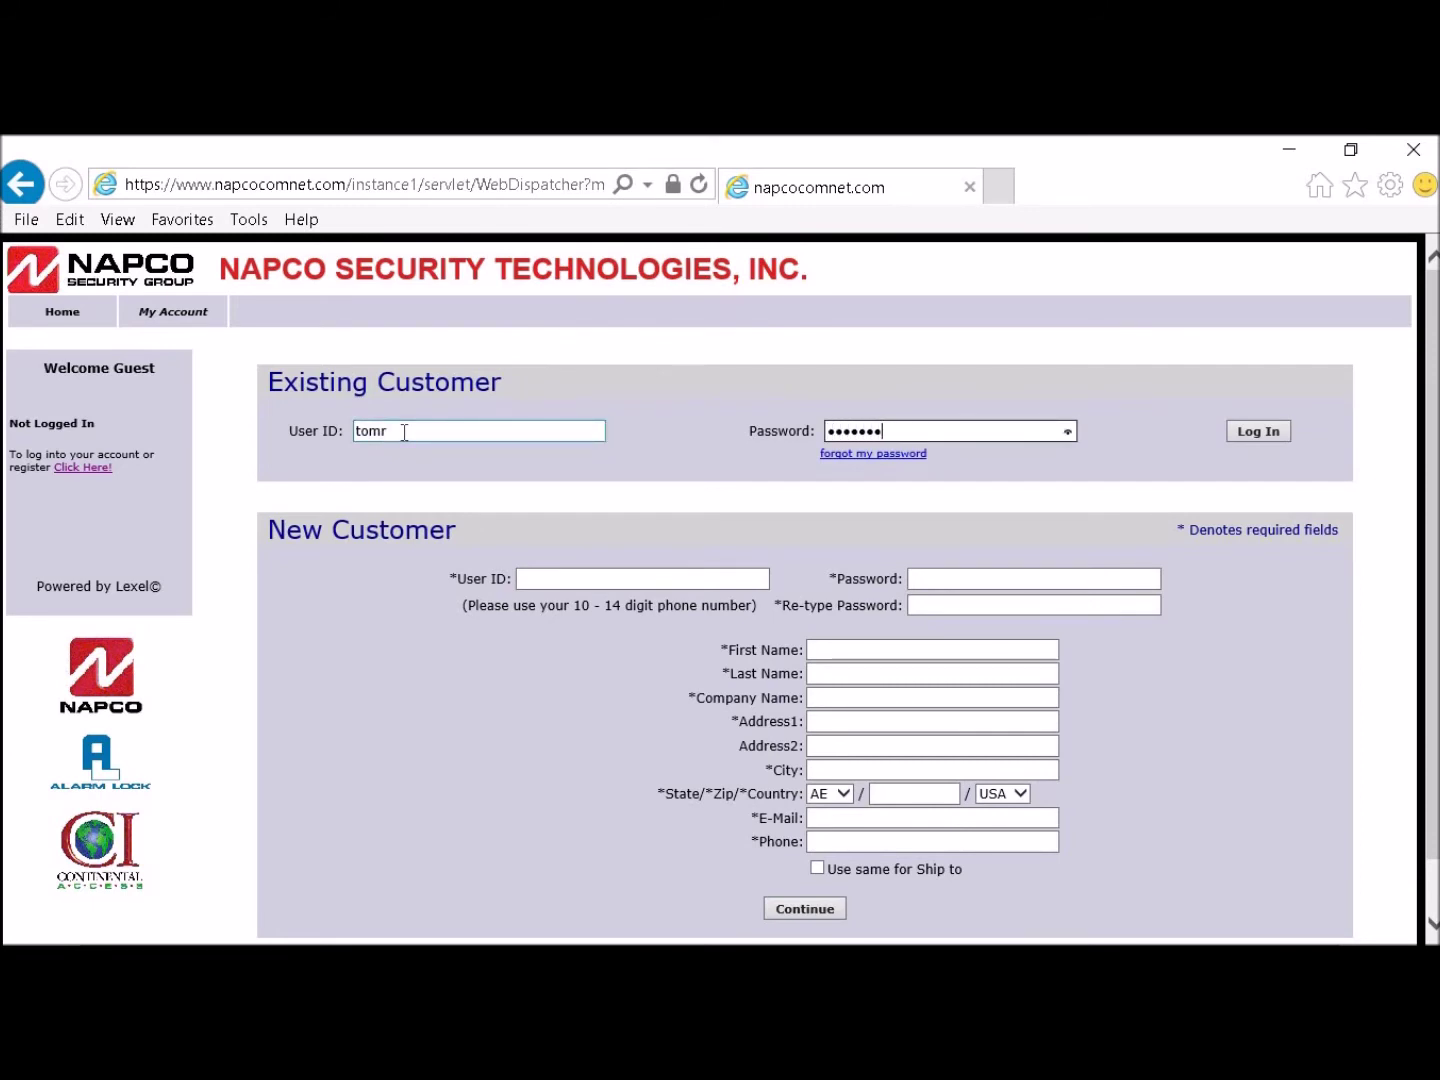
key("Return")
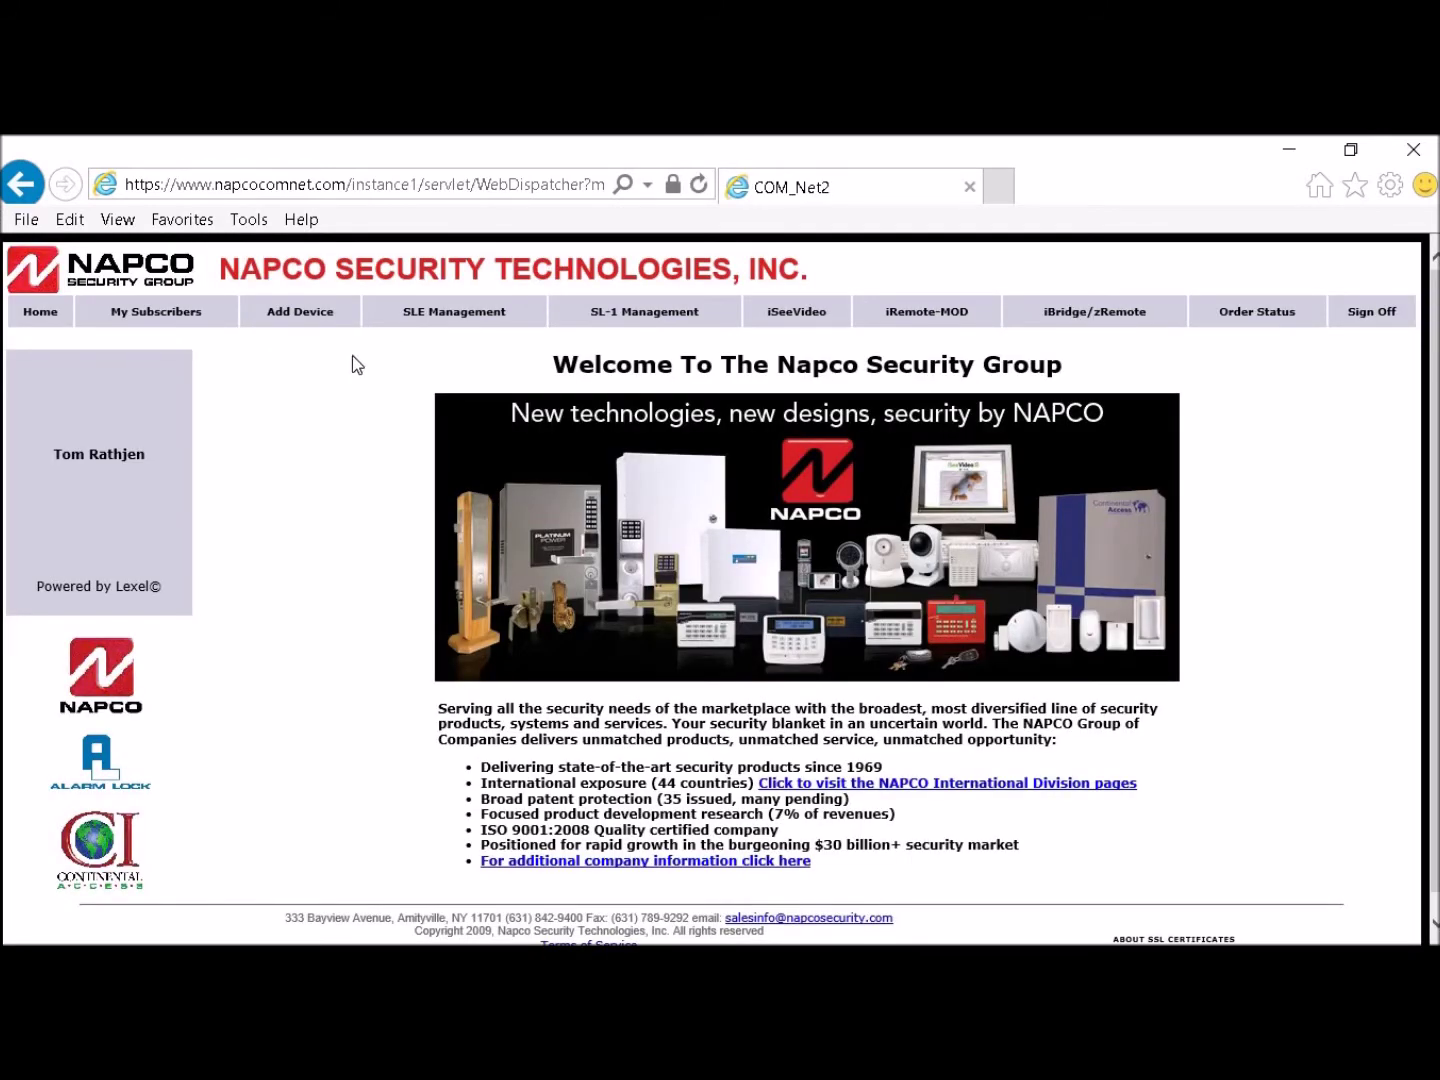
left_click(300, 312)
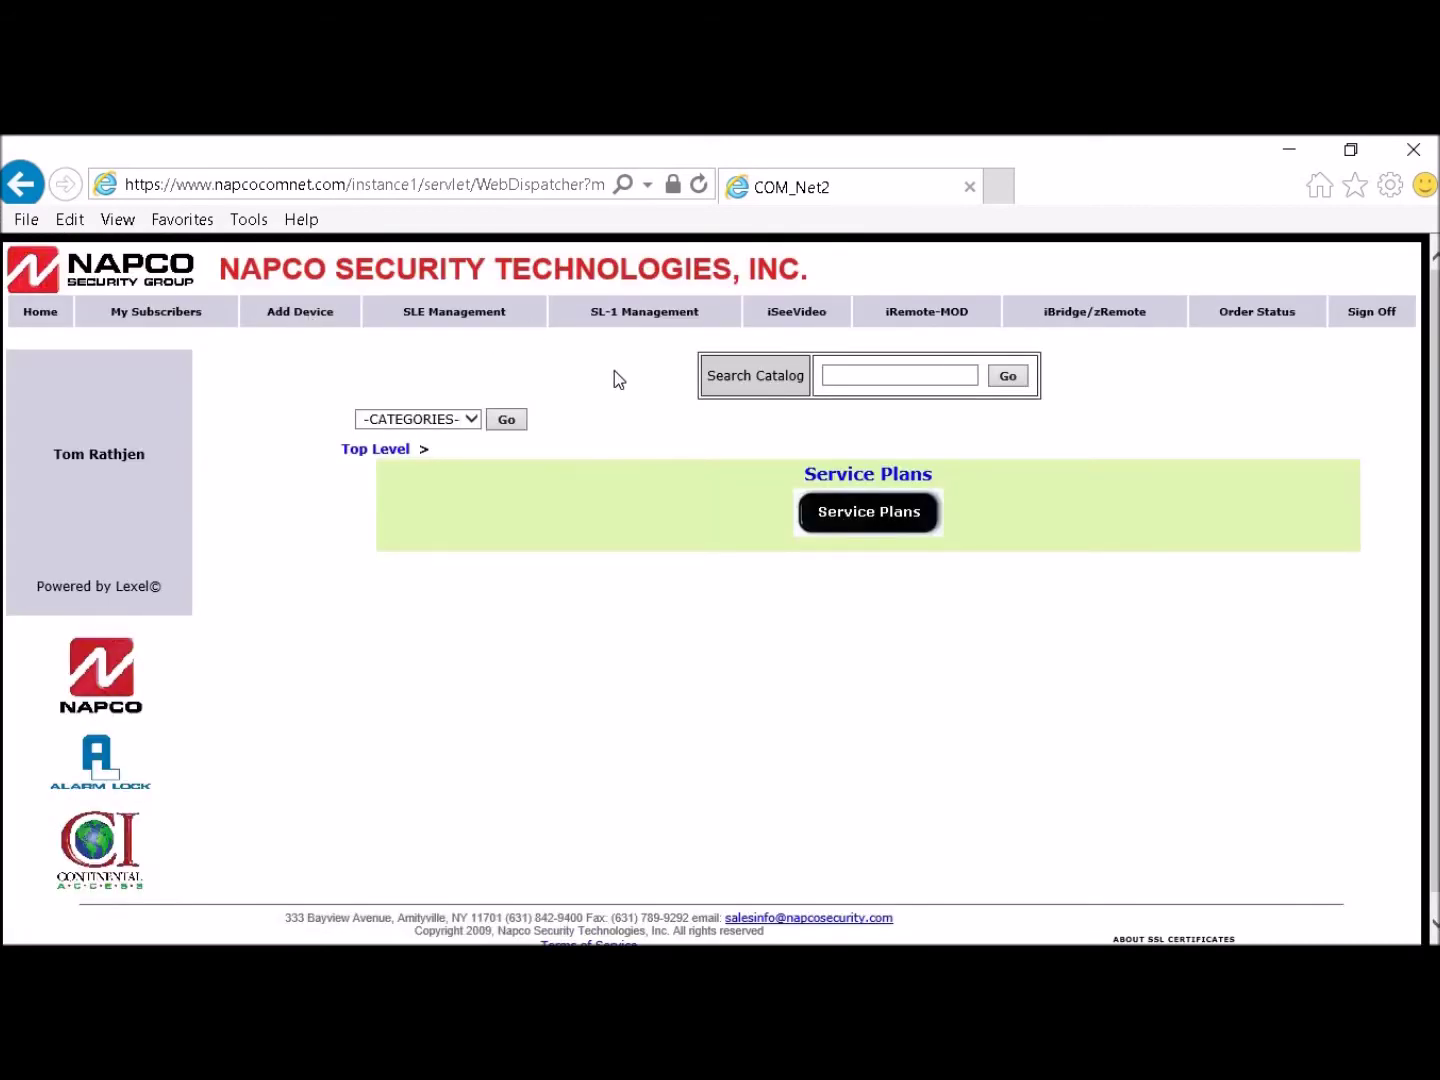
Step: Under Service Plans, enter unit ID 5173488 for SLE service plans
left_click(864, 517)
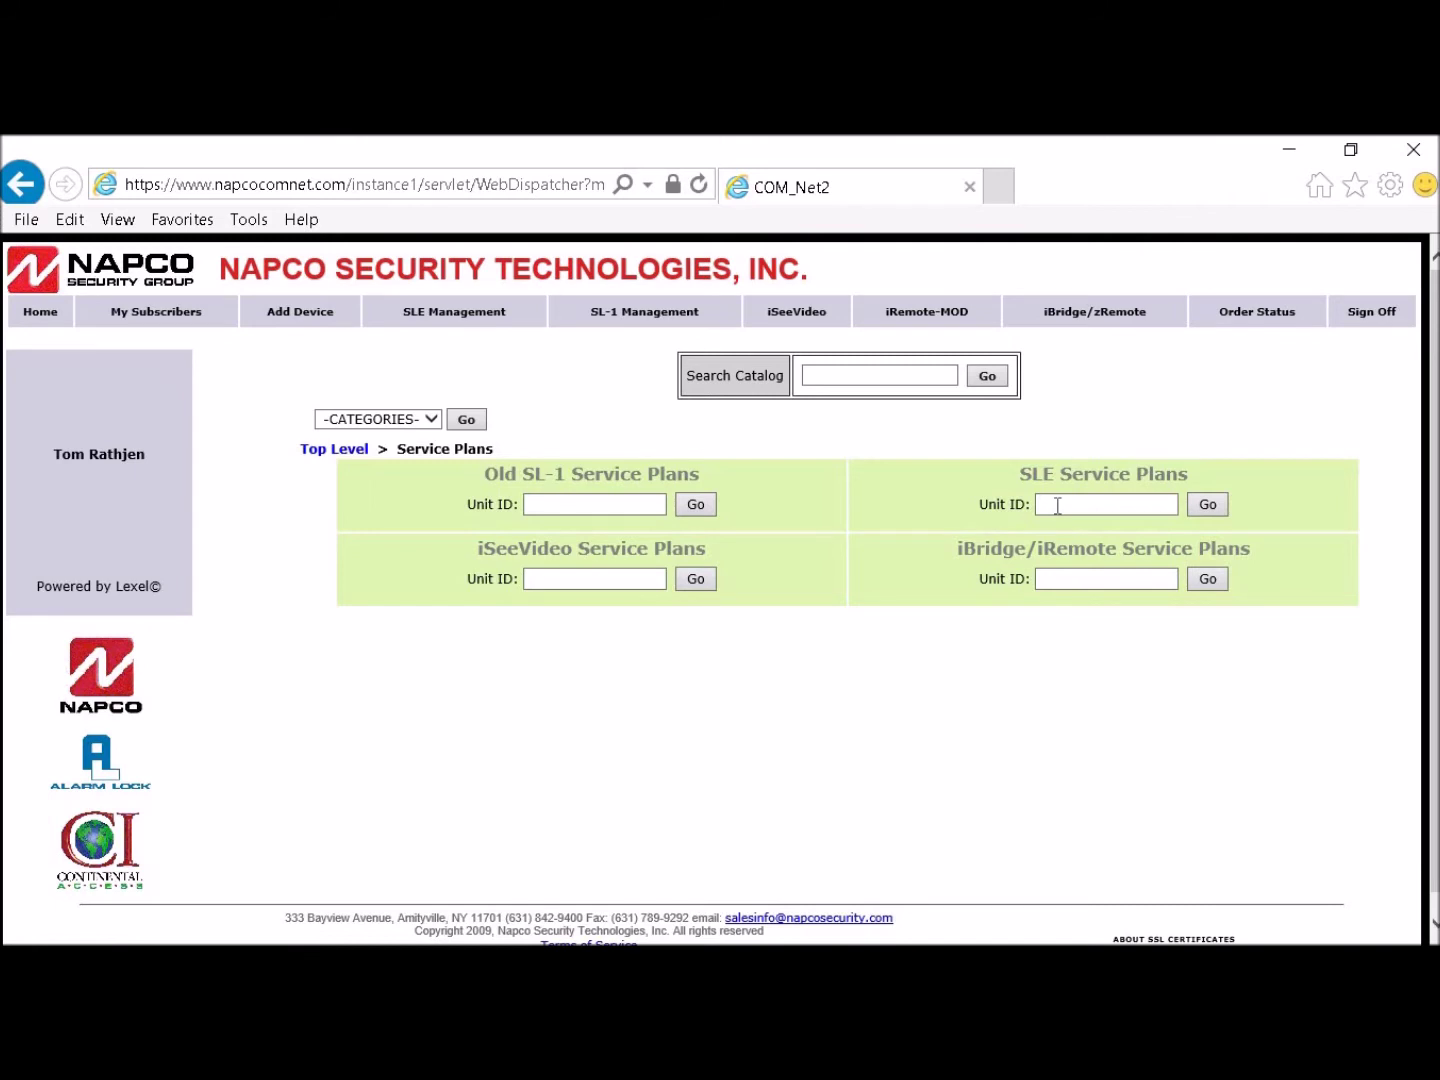
left_click(1058, 507)
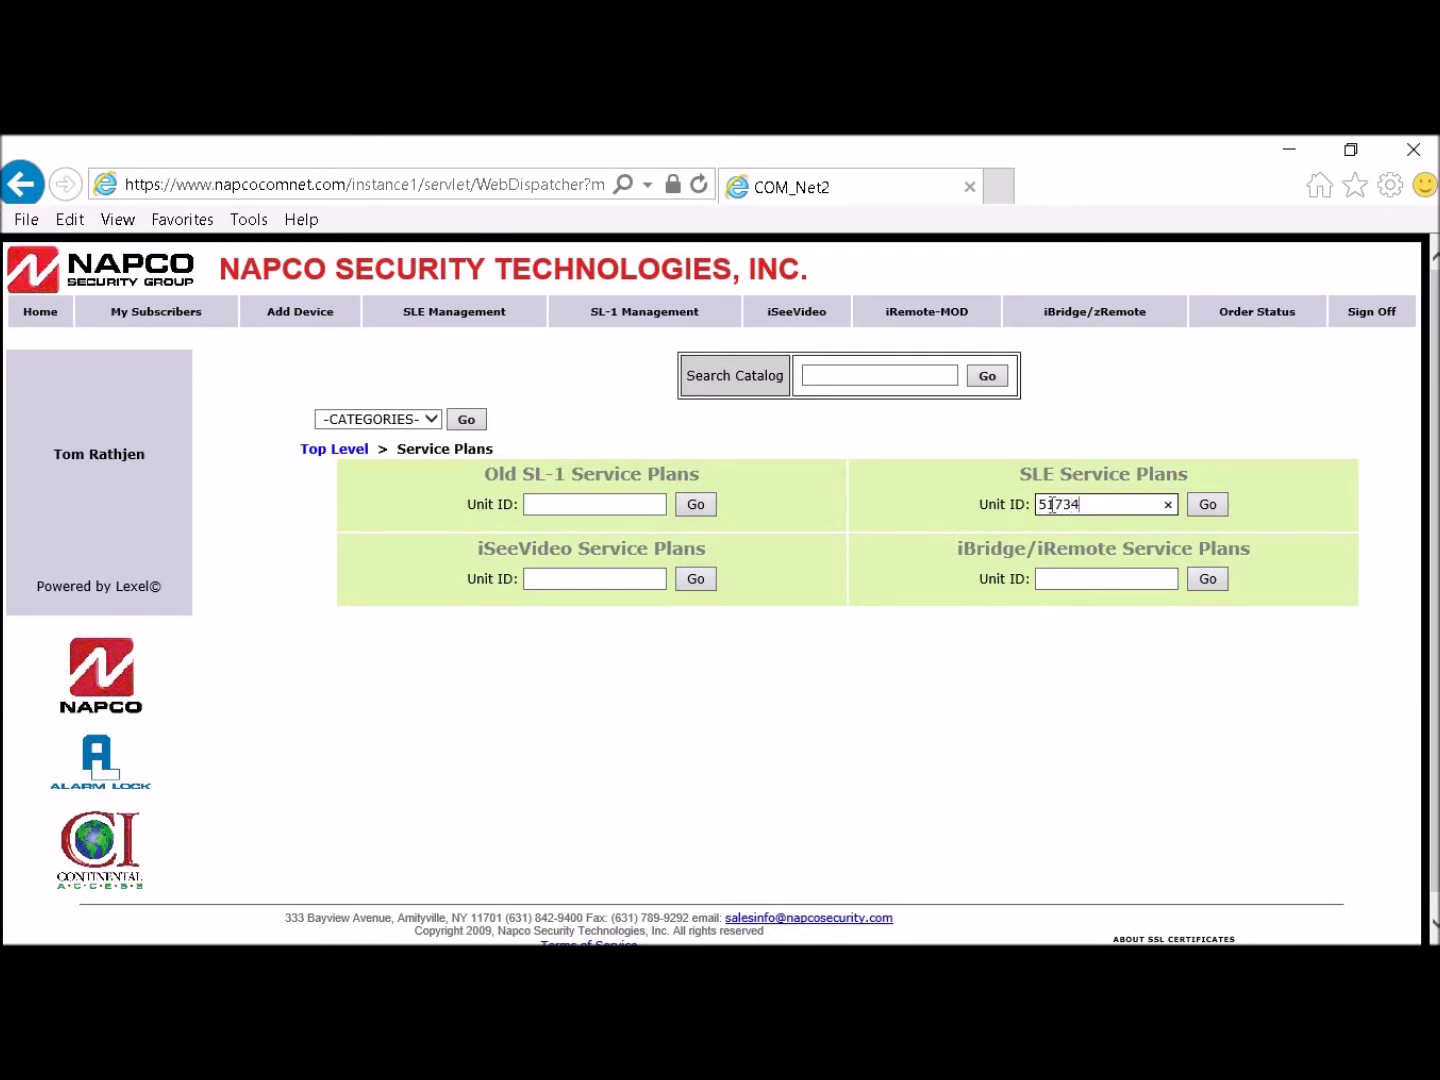
left_click(1210, 504)
Step: Add the one-month Verizon CDMA Basic Service Pack 1 for the unit and start a new subscriber
left_click(1208, 509)
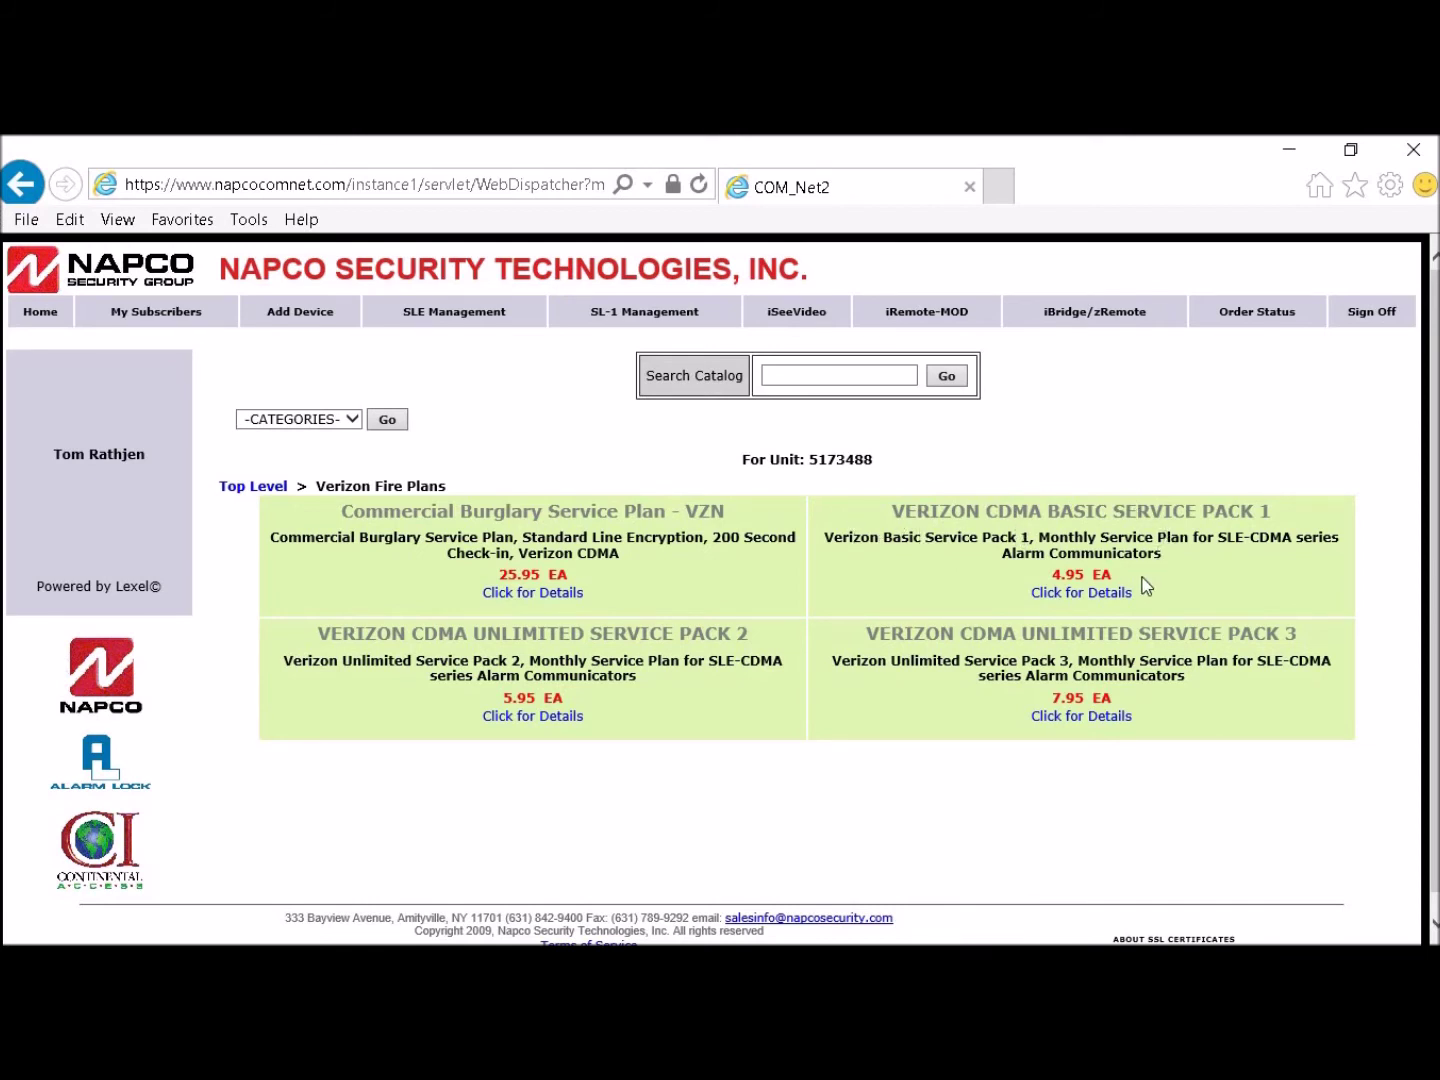
left_click(1075, 598)
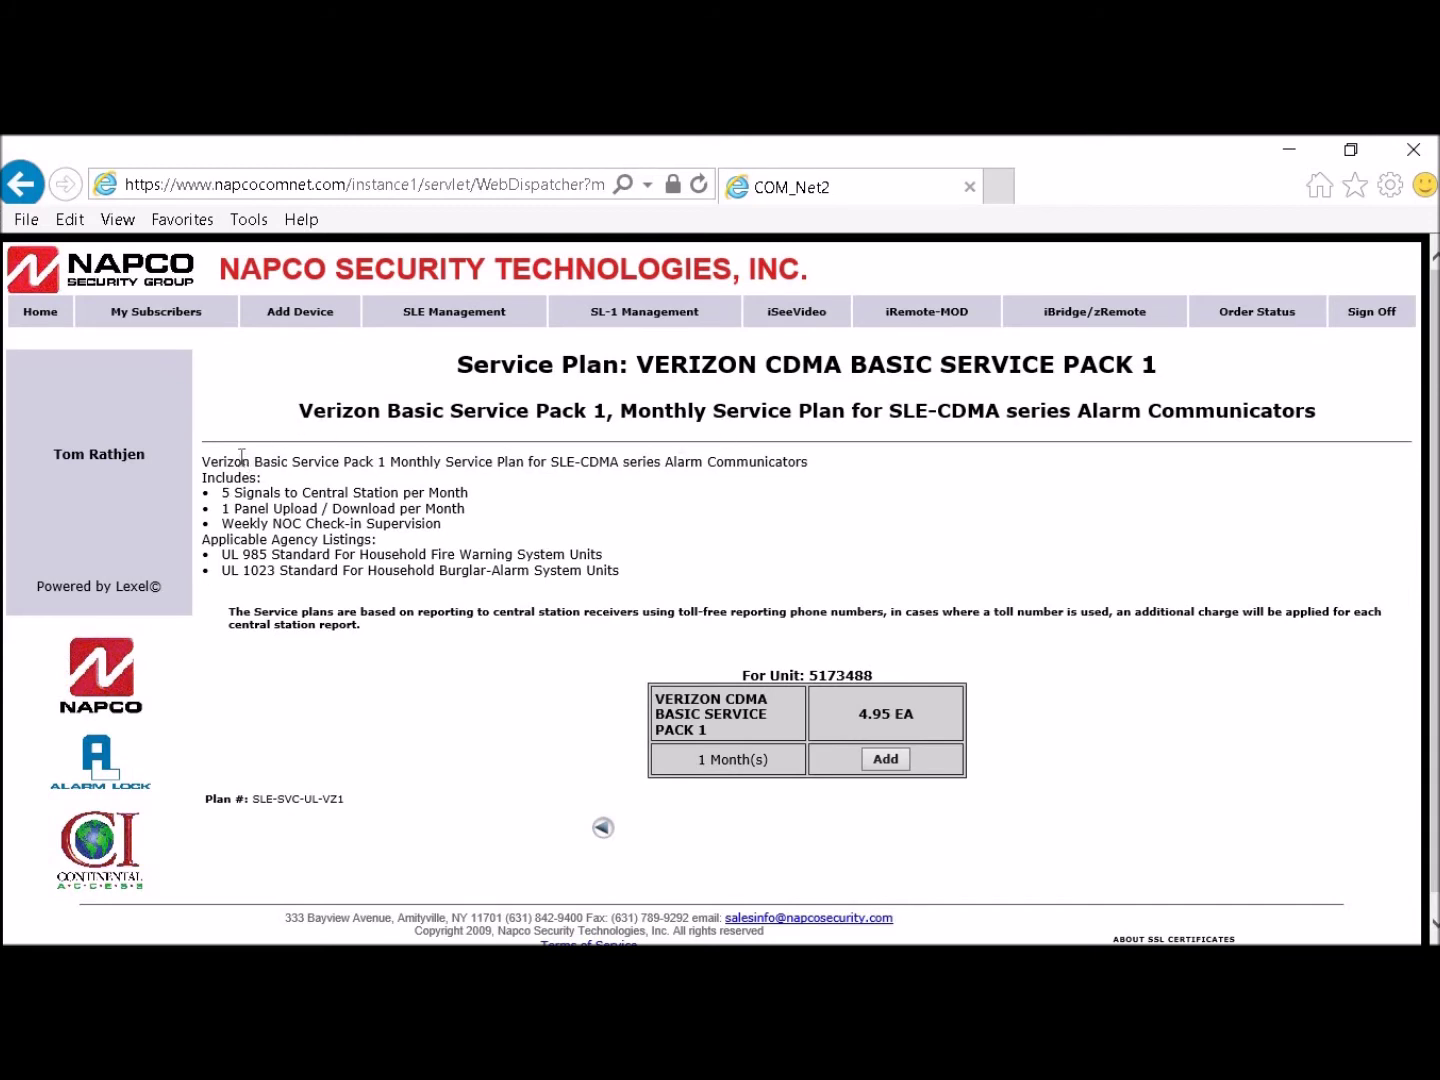
left_click(880, 761)
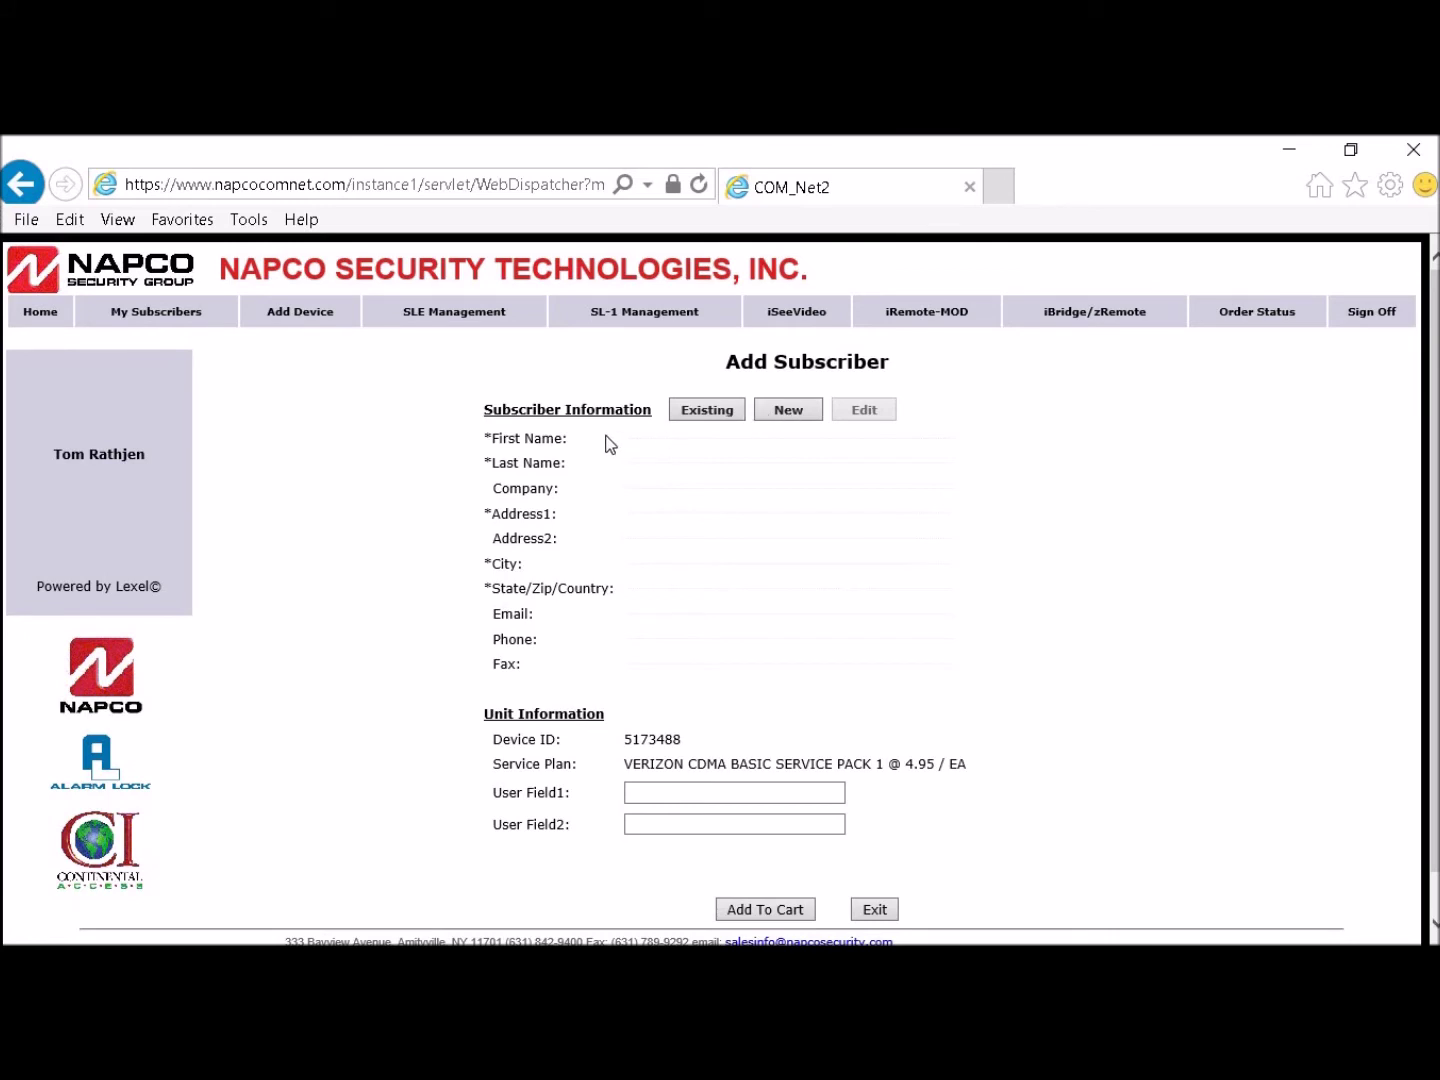
left_click(800, 412)
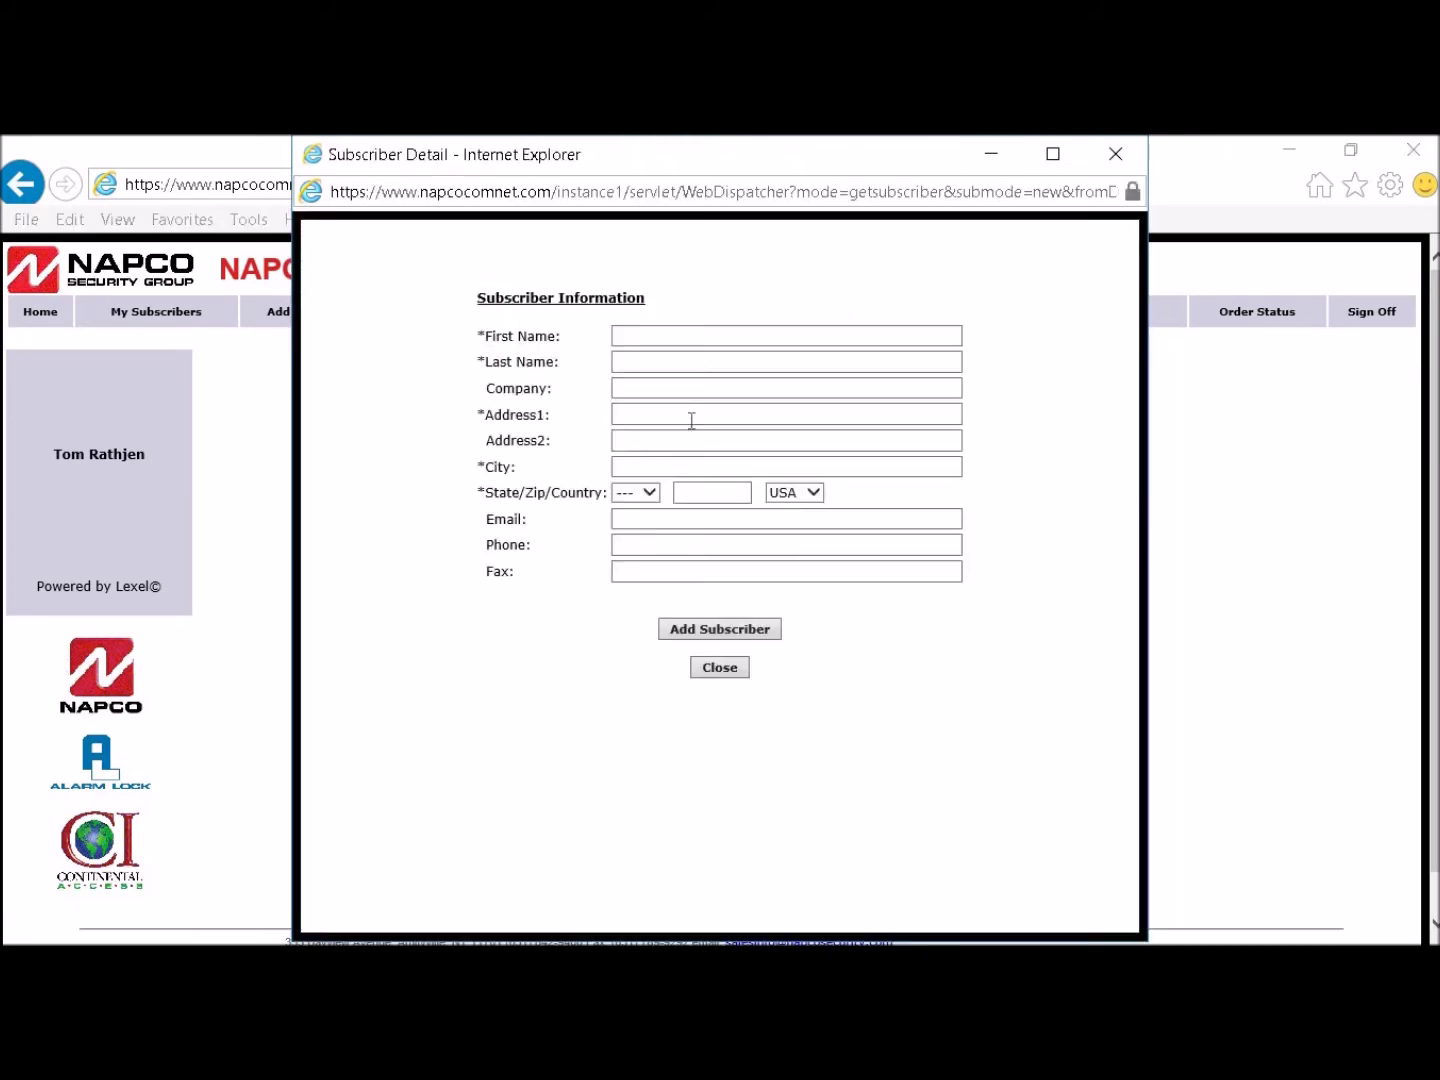
Step: Enter the subscriber's first and last name, correcting typos in the last name
left_click(637, 338)
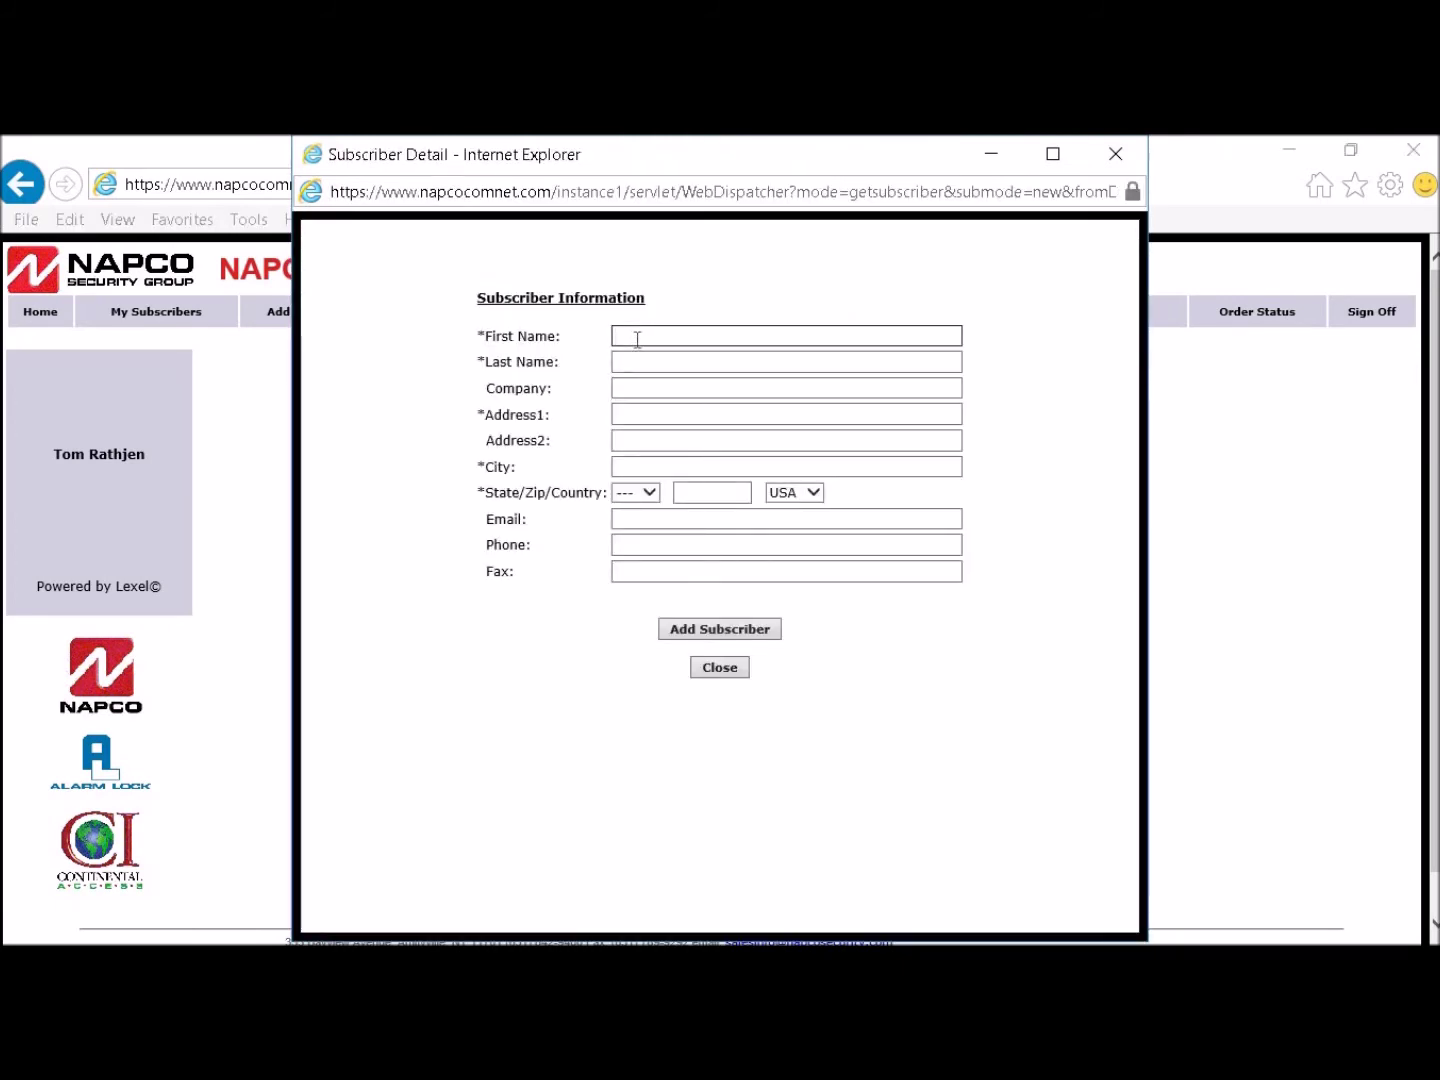
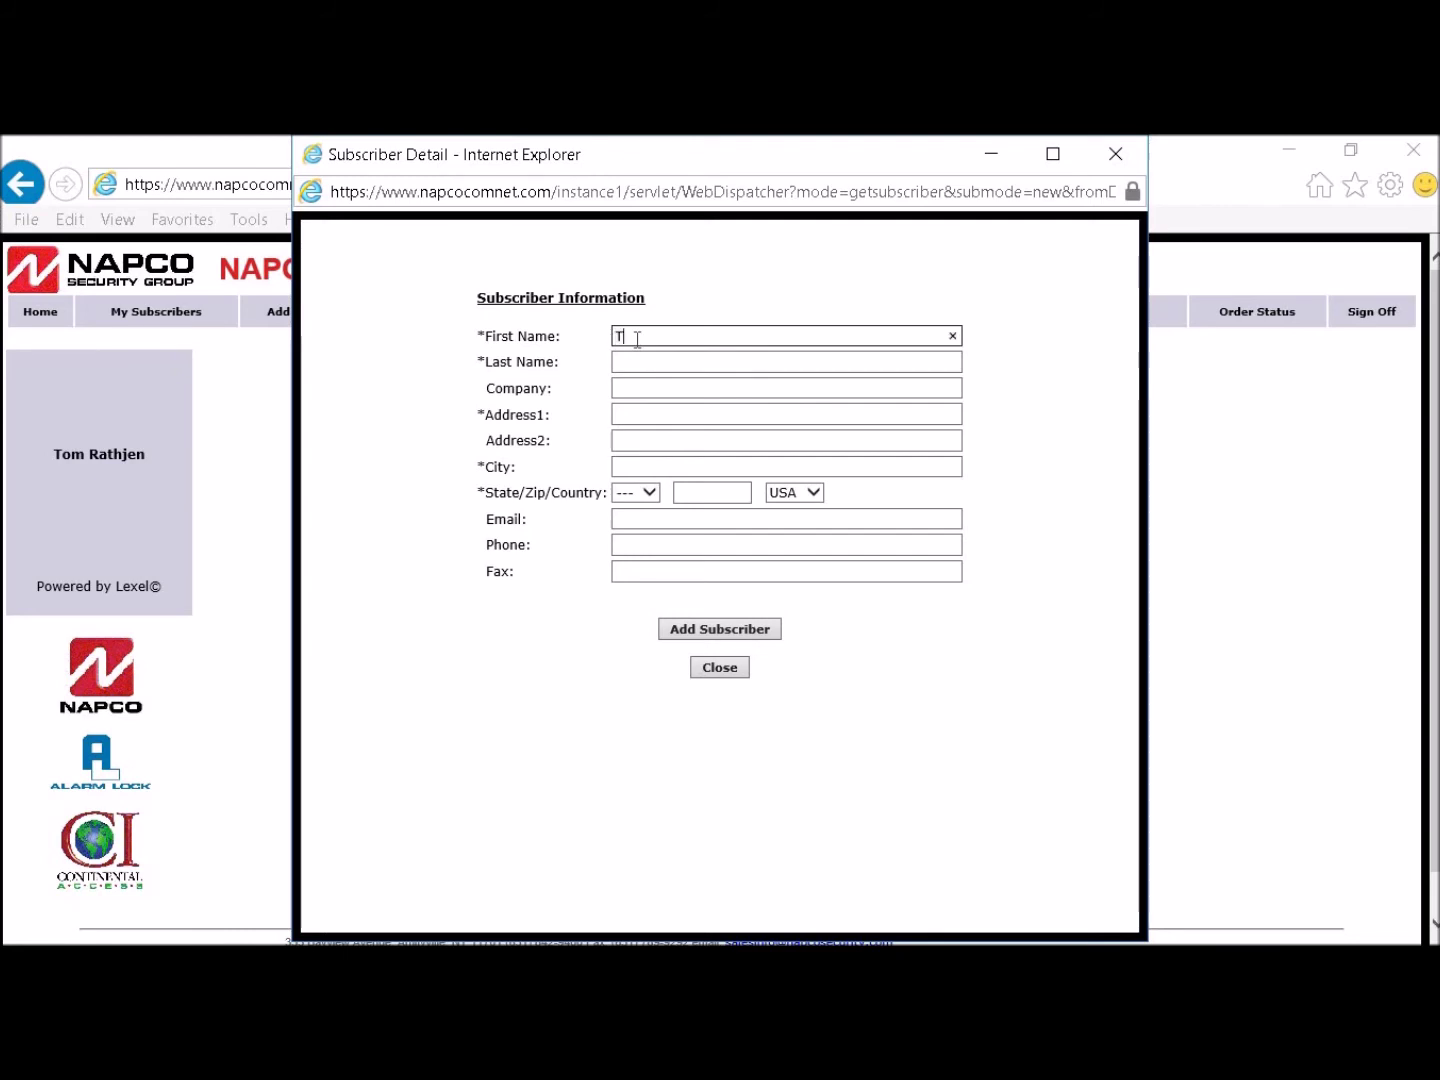
left_click(625, 366)
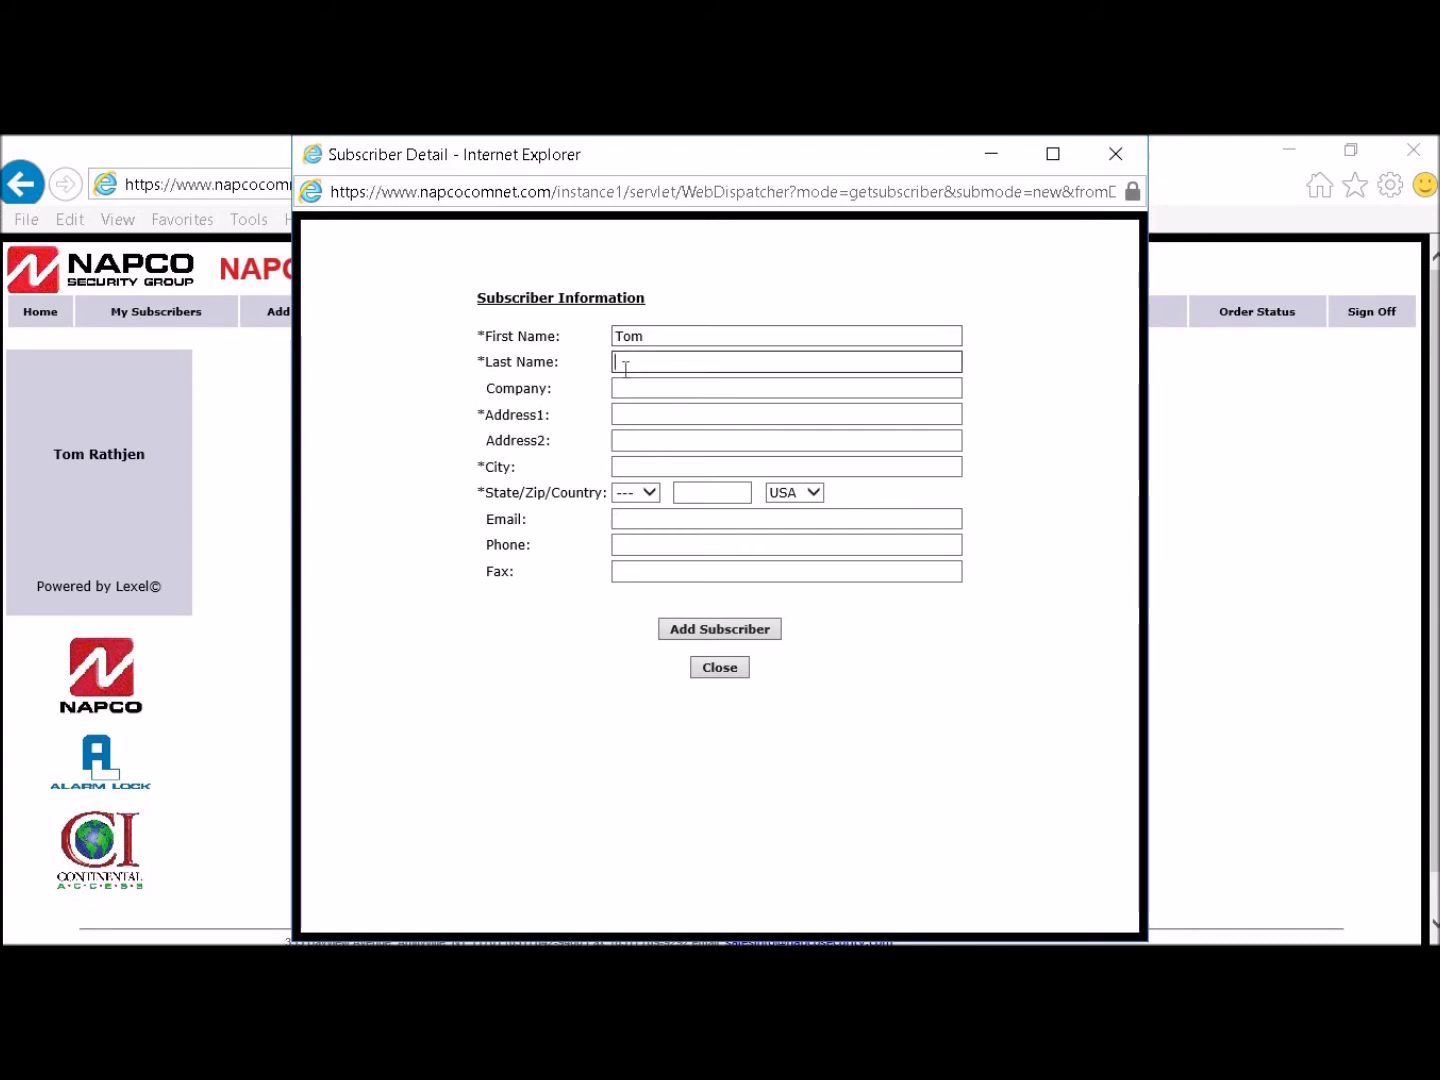
type("R")
key("BackSpace")
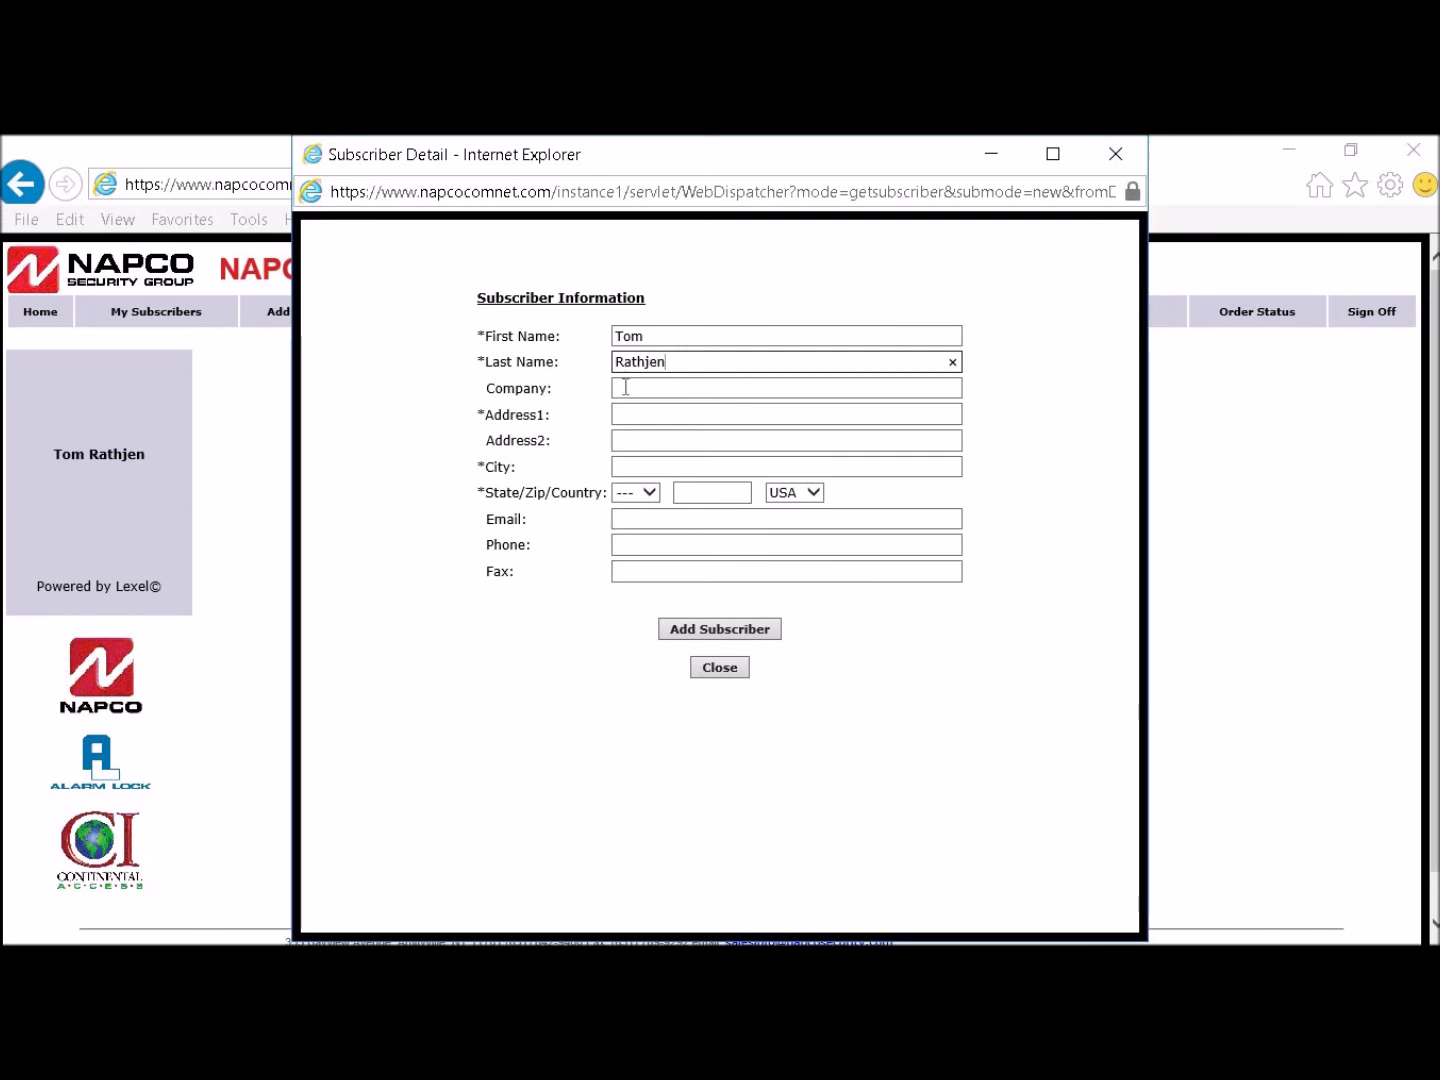
Step: Fill in the subscriber's street address and city
left_click(622, 414)
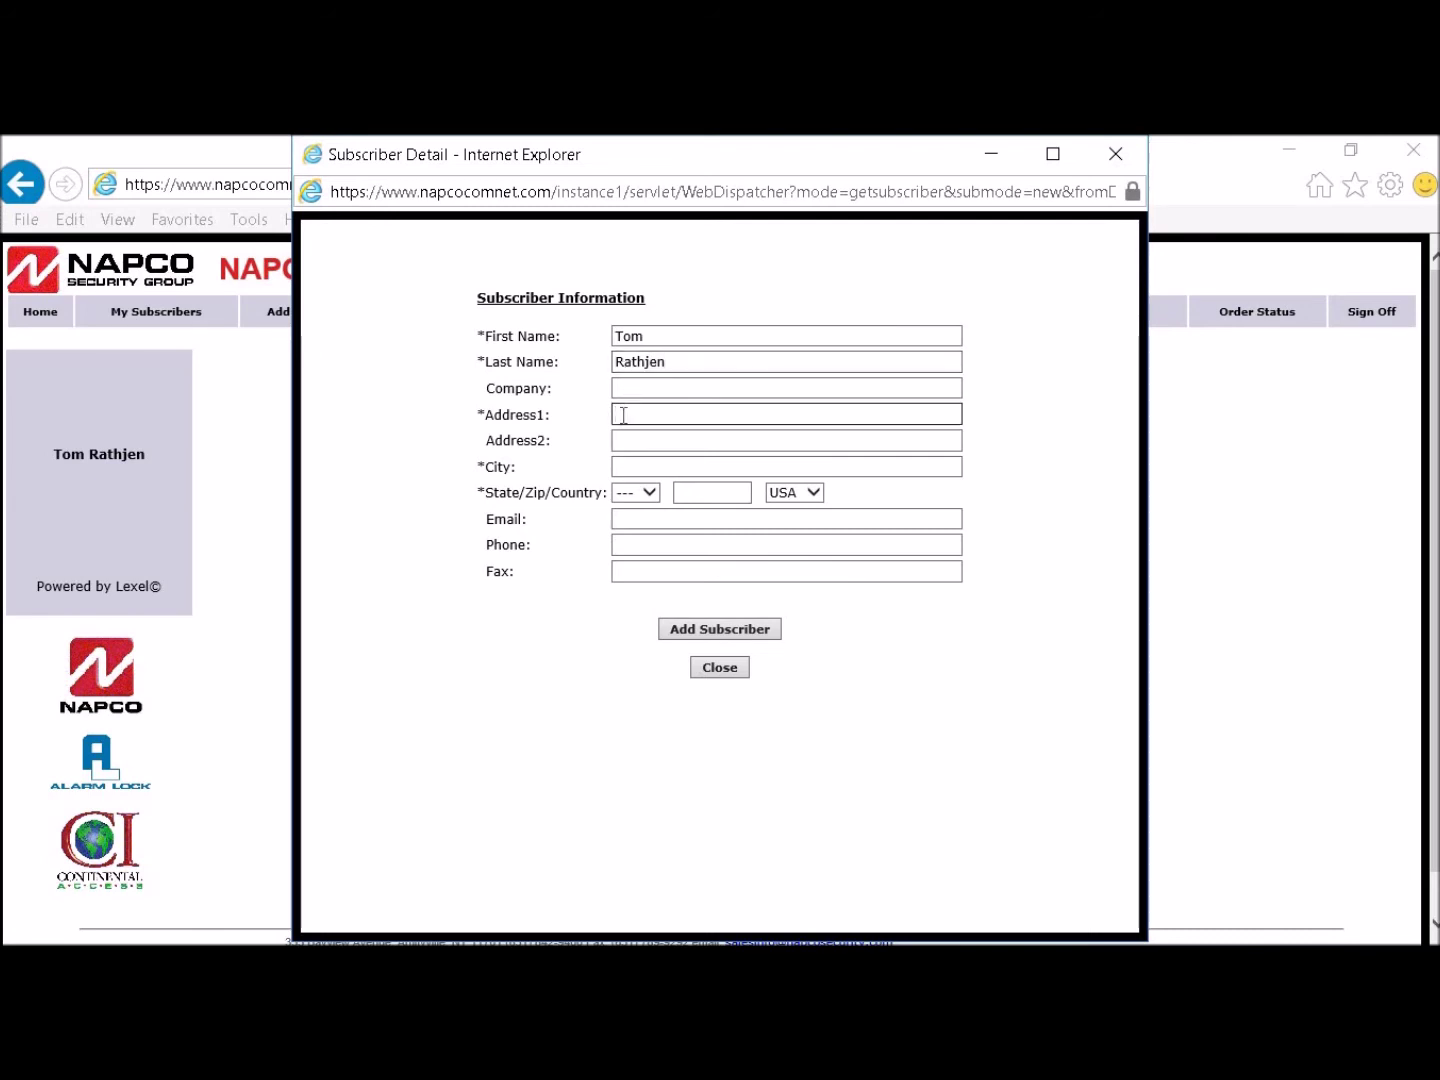
left_click(640, 415)
left_click(629, 461)
type("A")
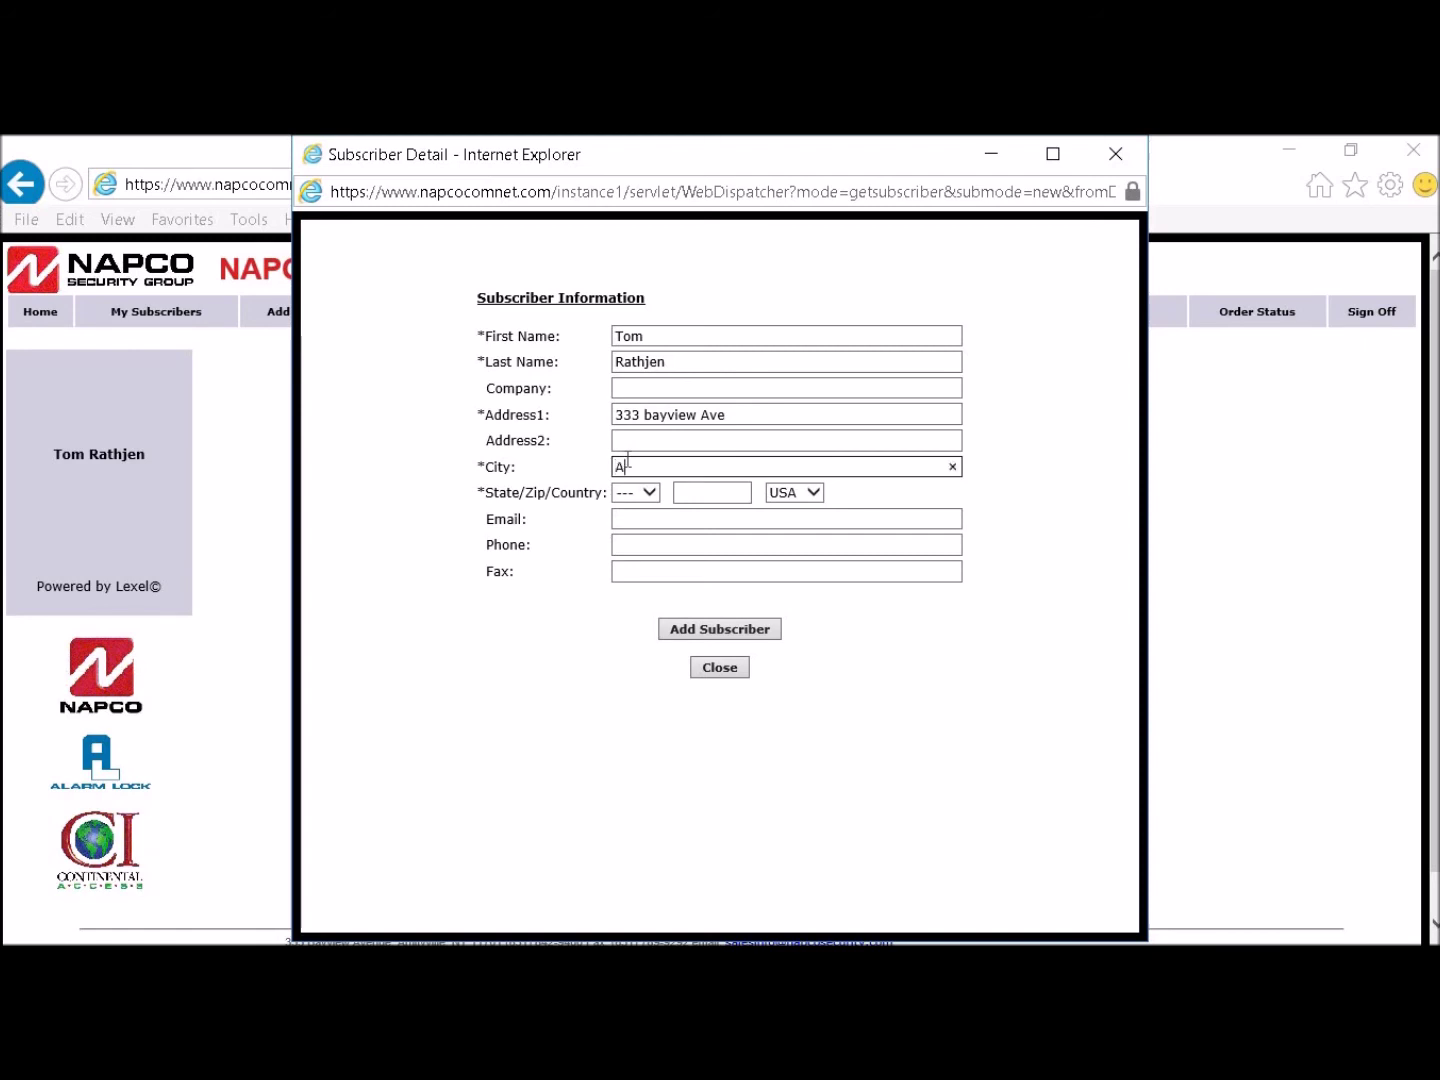
type("mity")
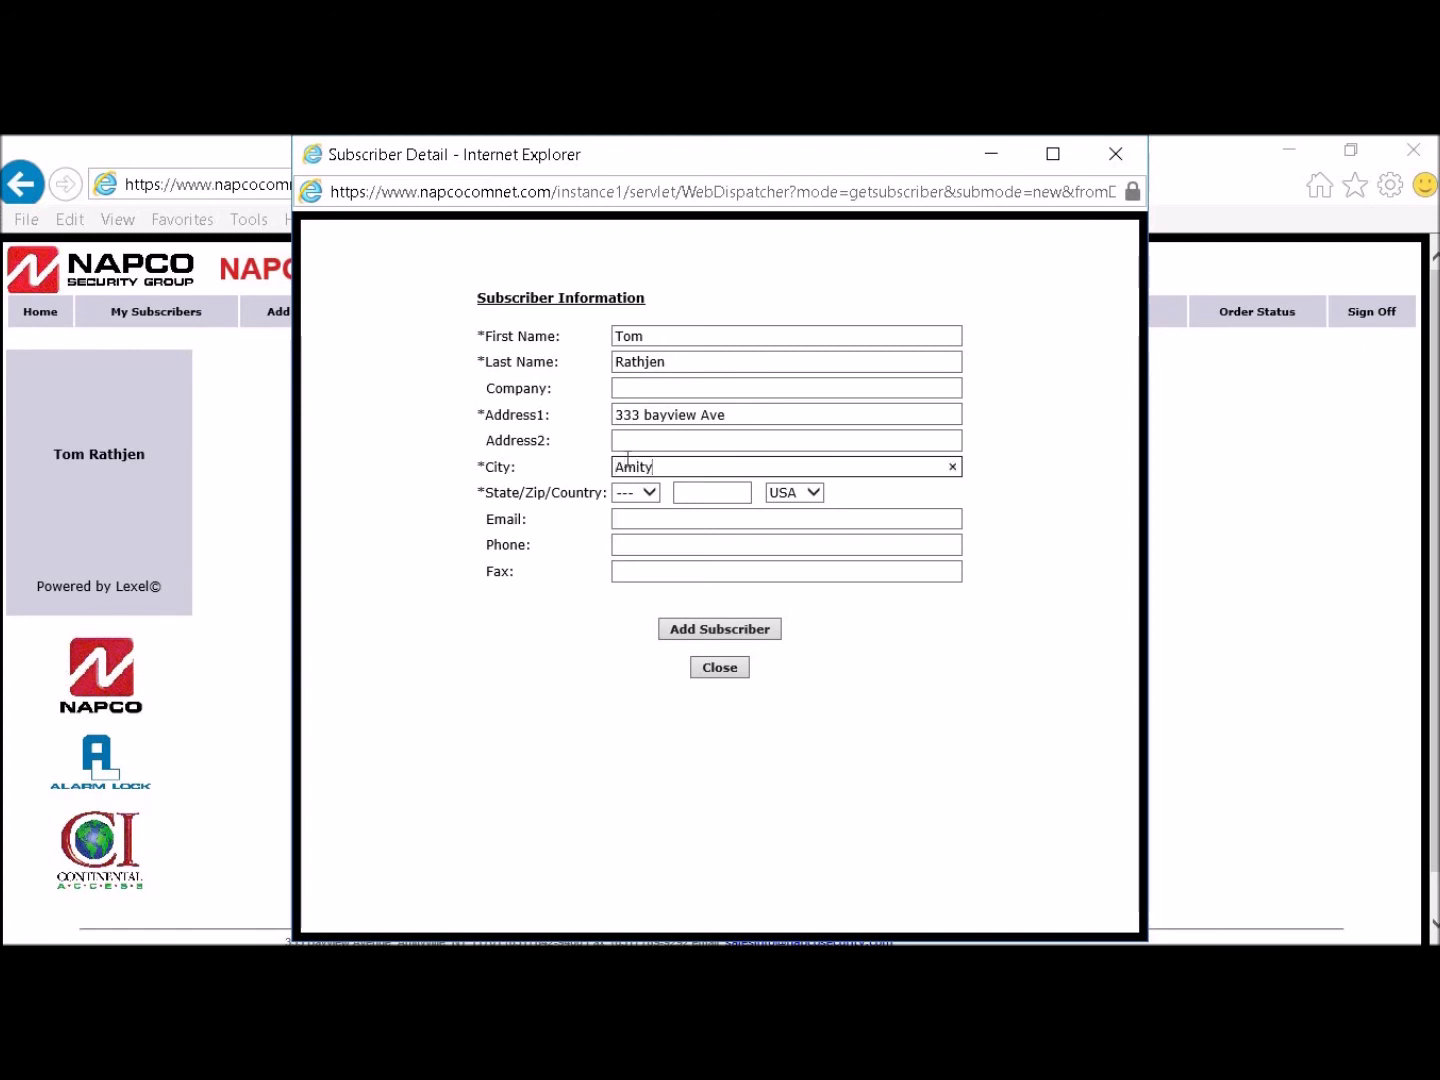
type("ville")
Step: Set the state to NY, enter the zip code, e-mail and phone number, and save the subscriber
left_click(648, 491)
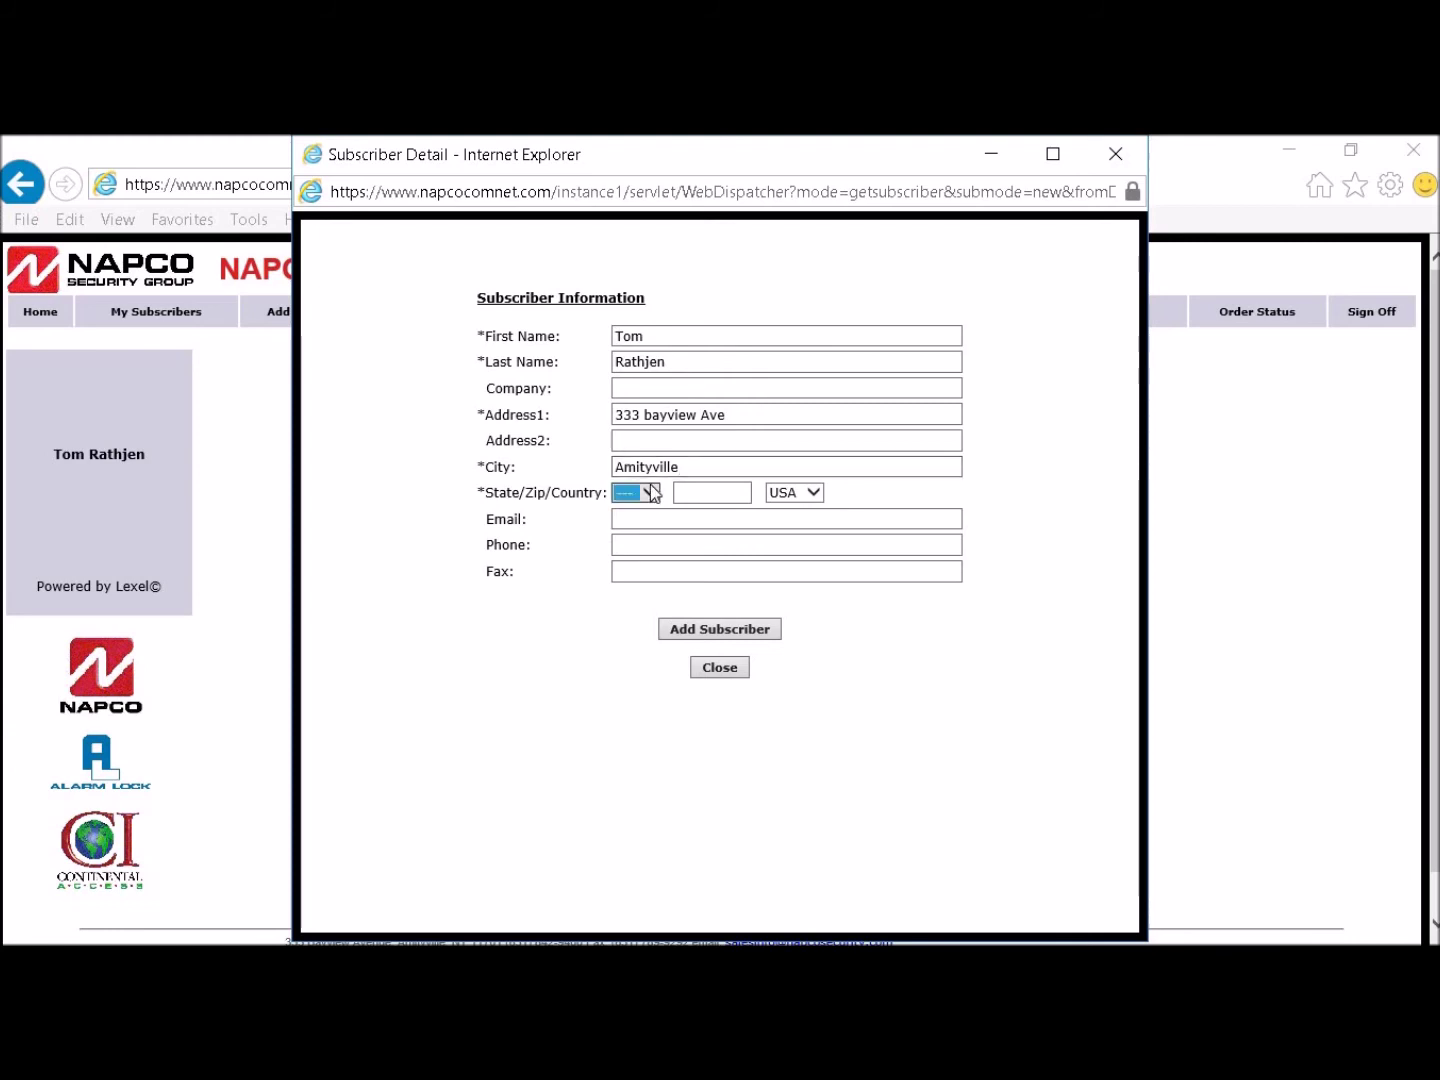
scroll(624, 540, "down", 6)
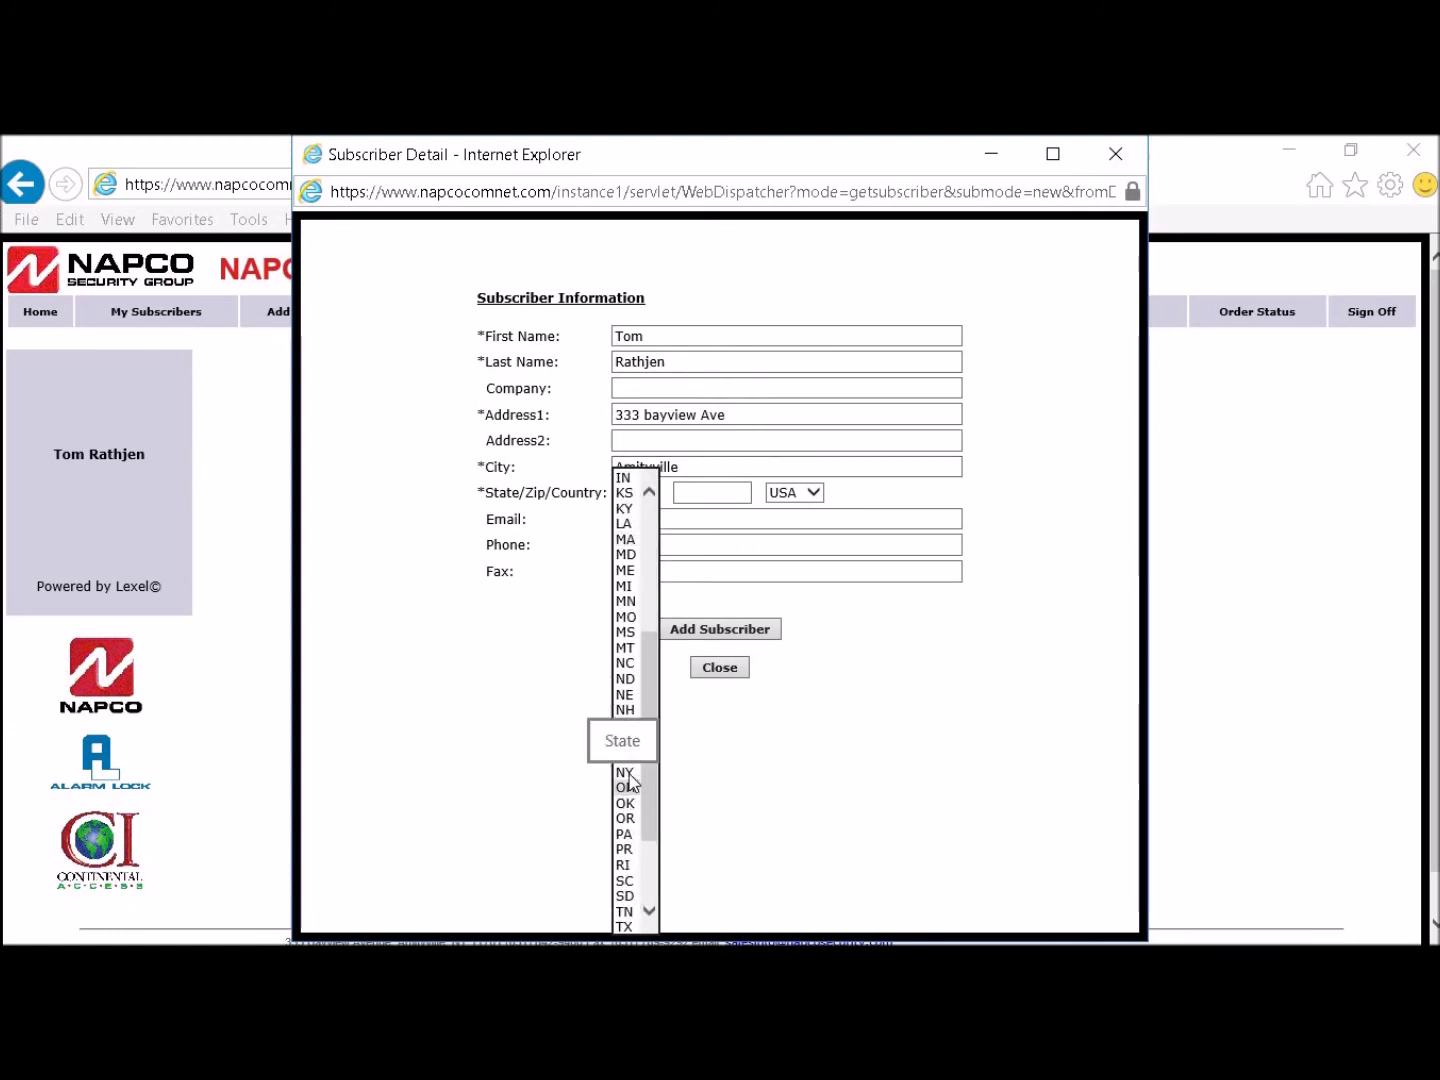
left_click(627, 773)
left_click(689, 491)
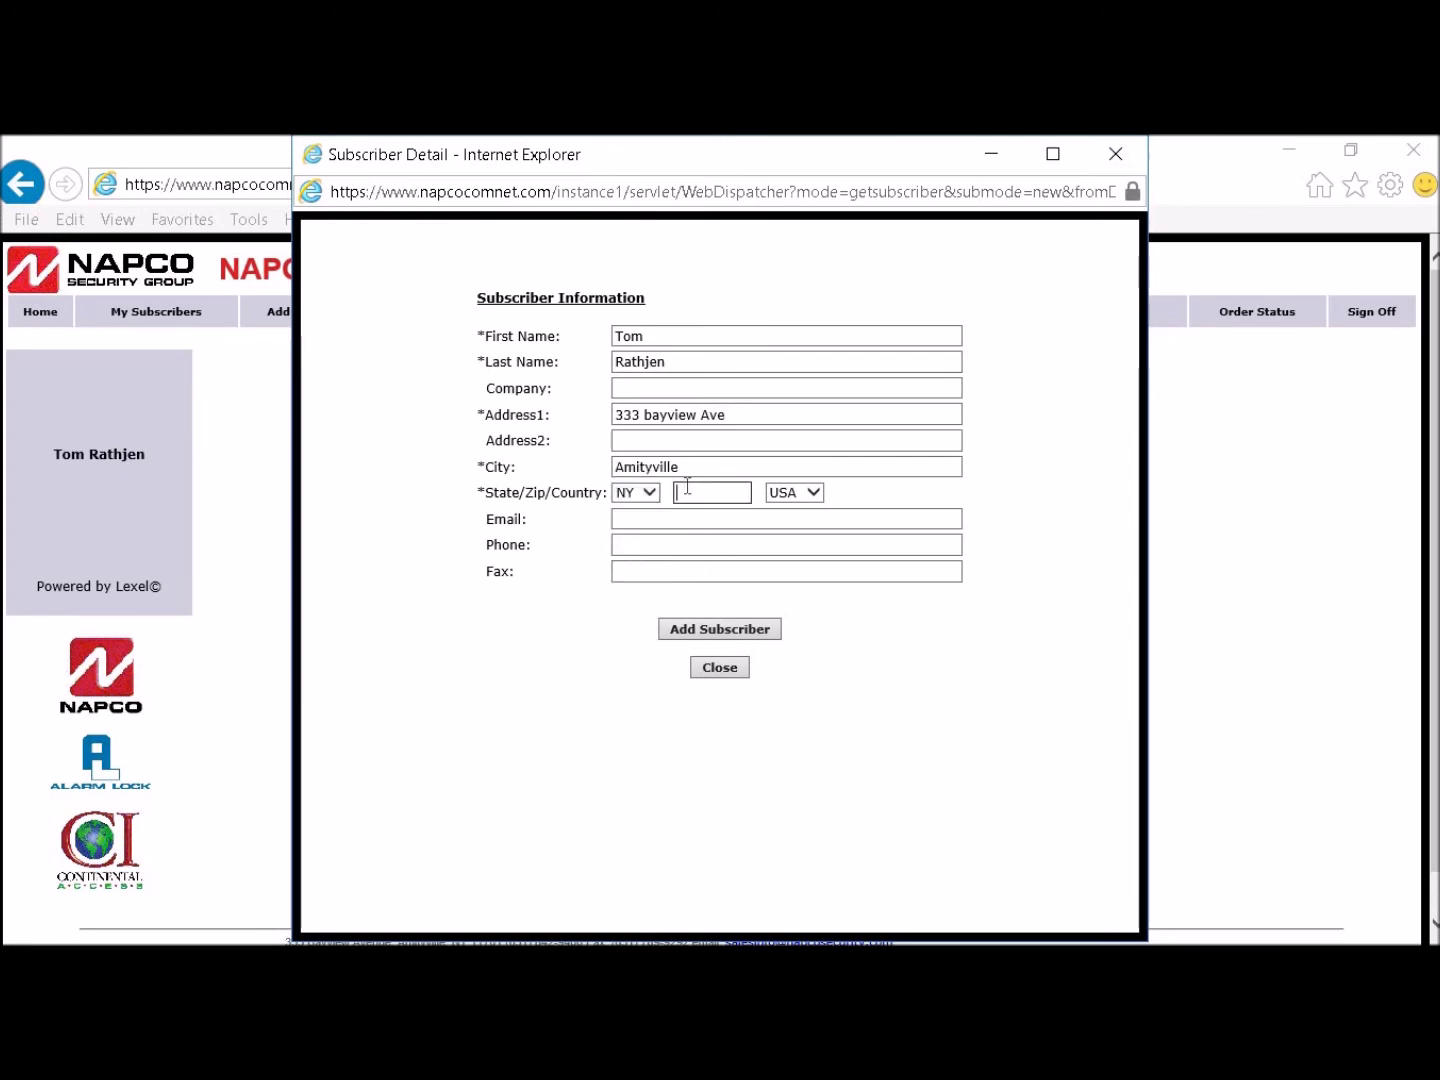
type("11701")
left_click(655, 518)
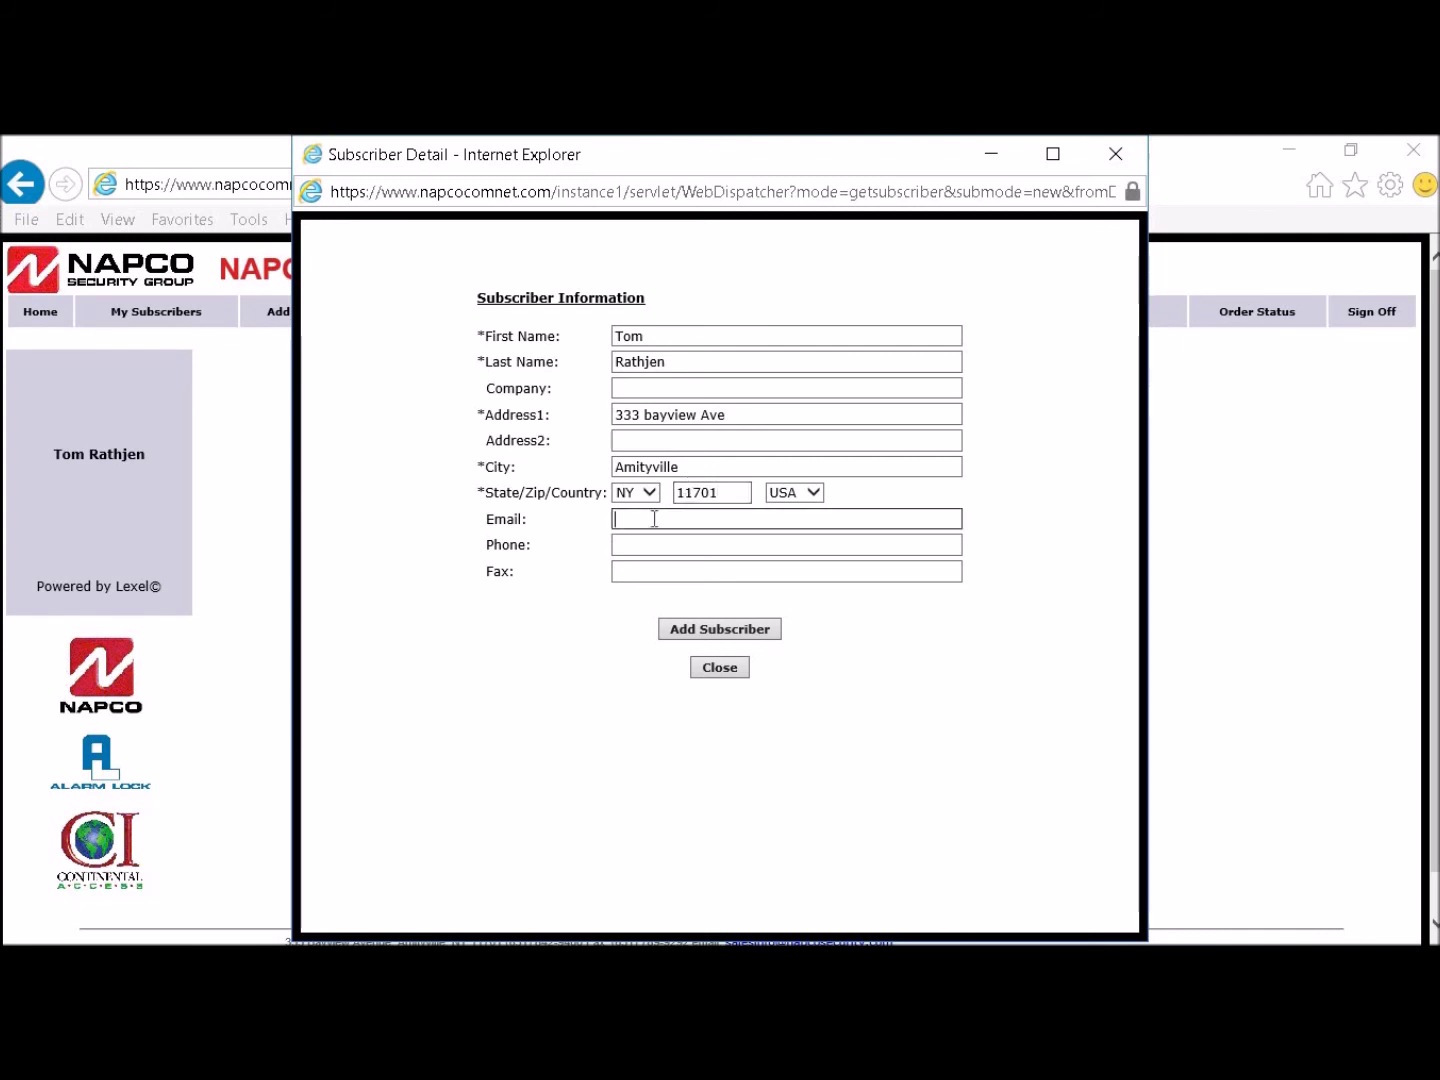
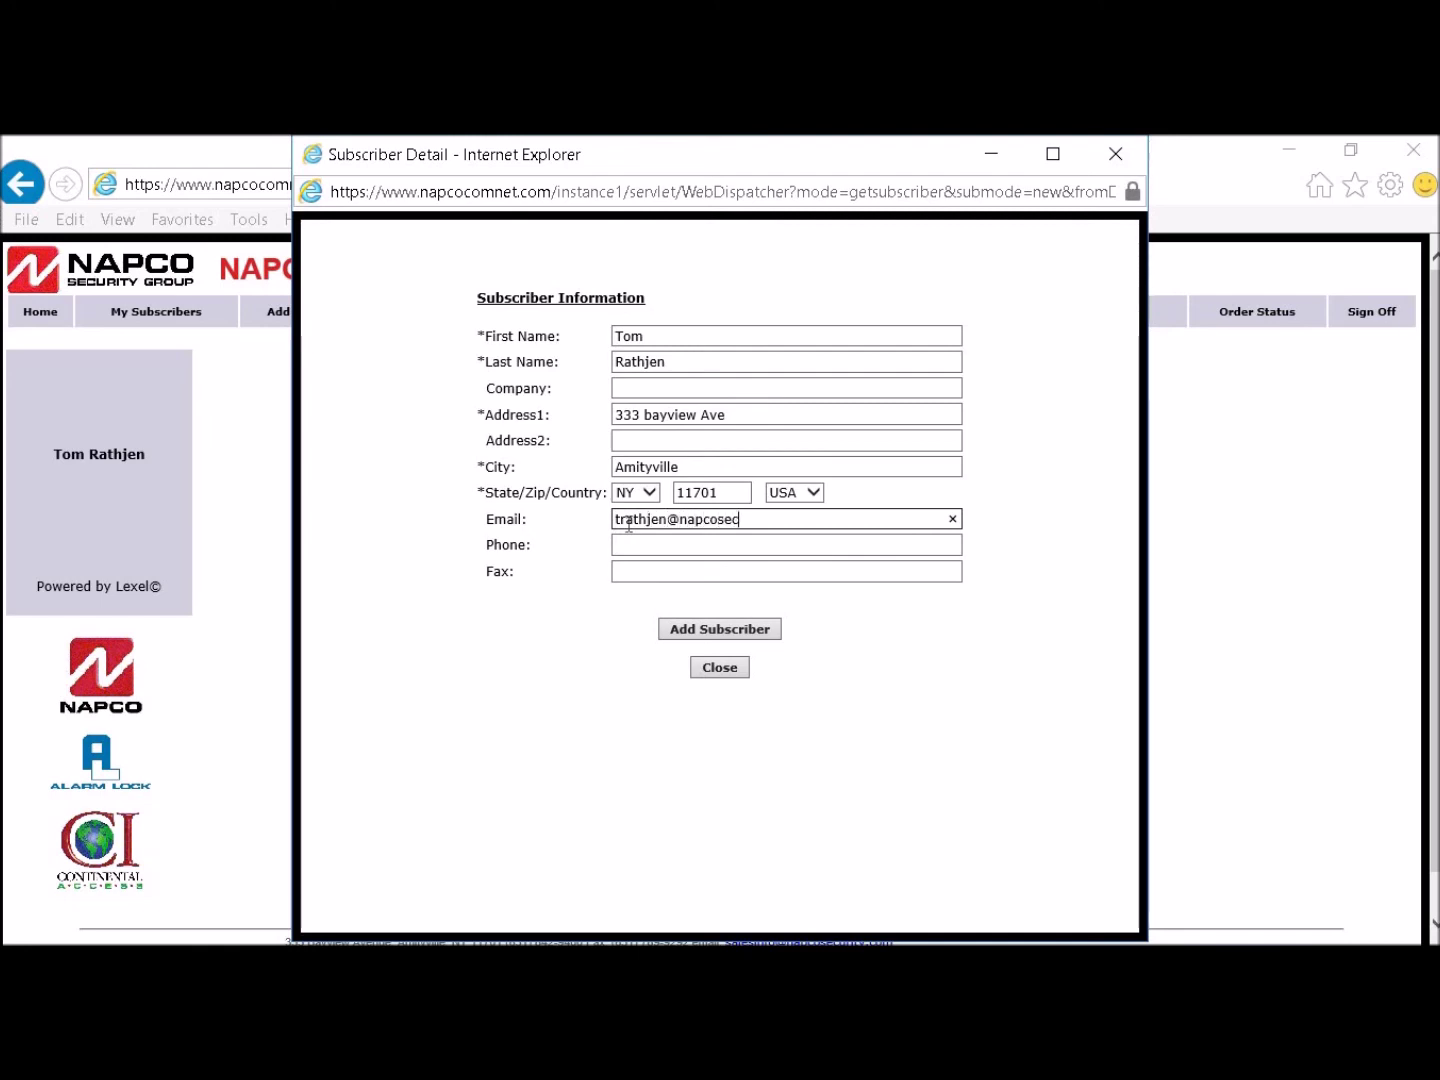
left_click(623, 540)
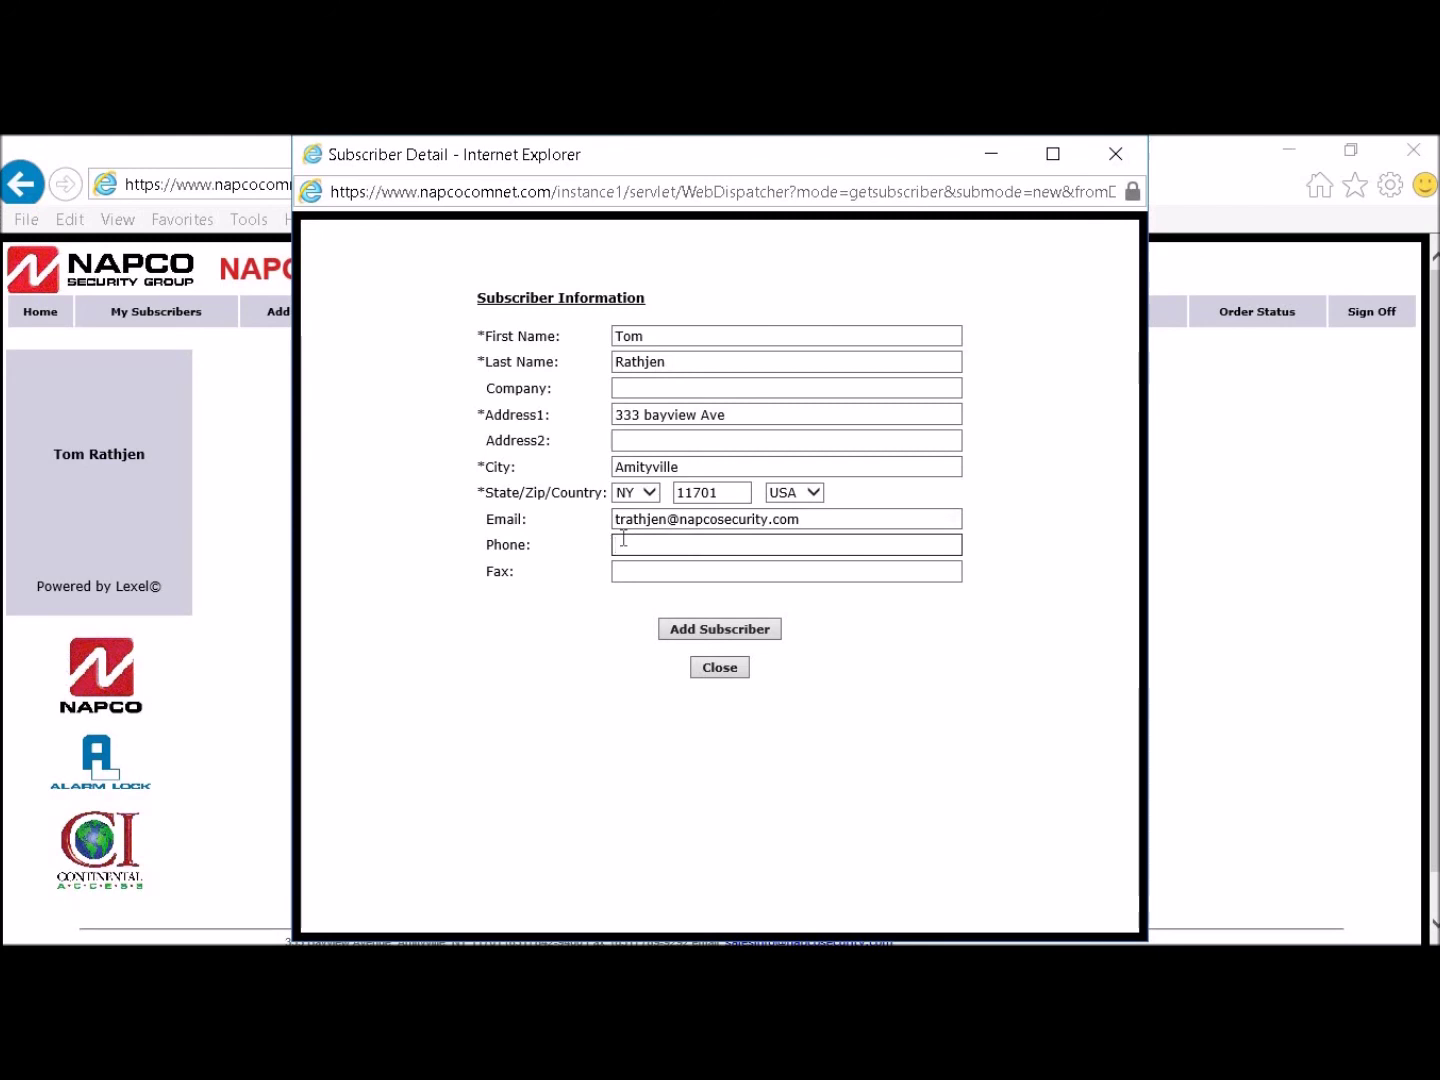
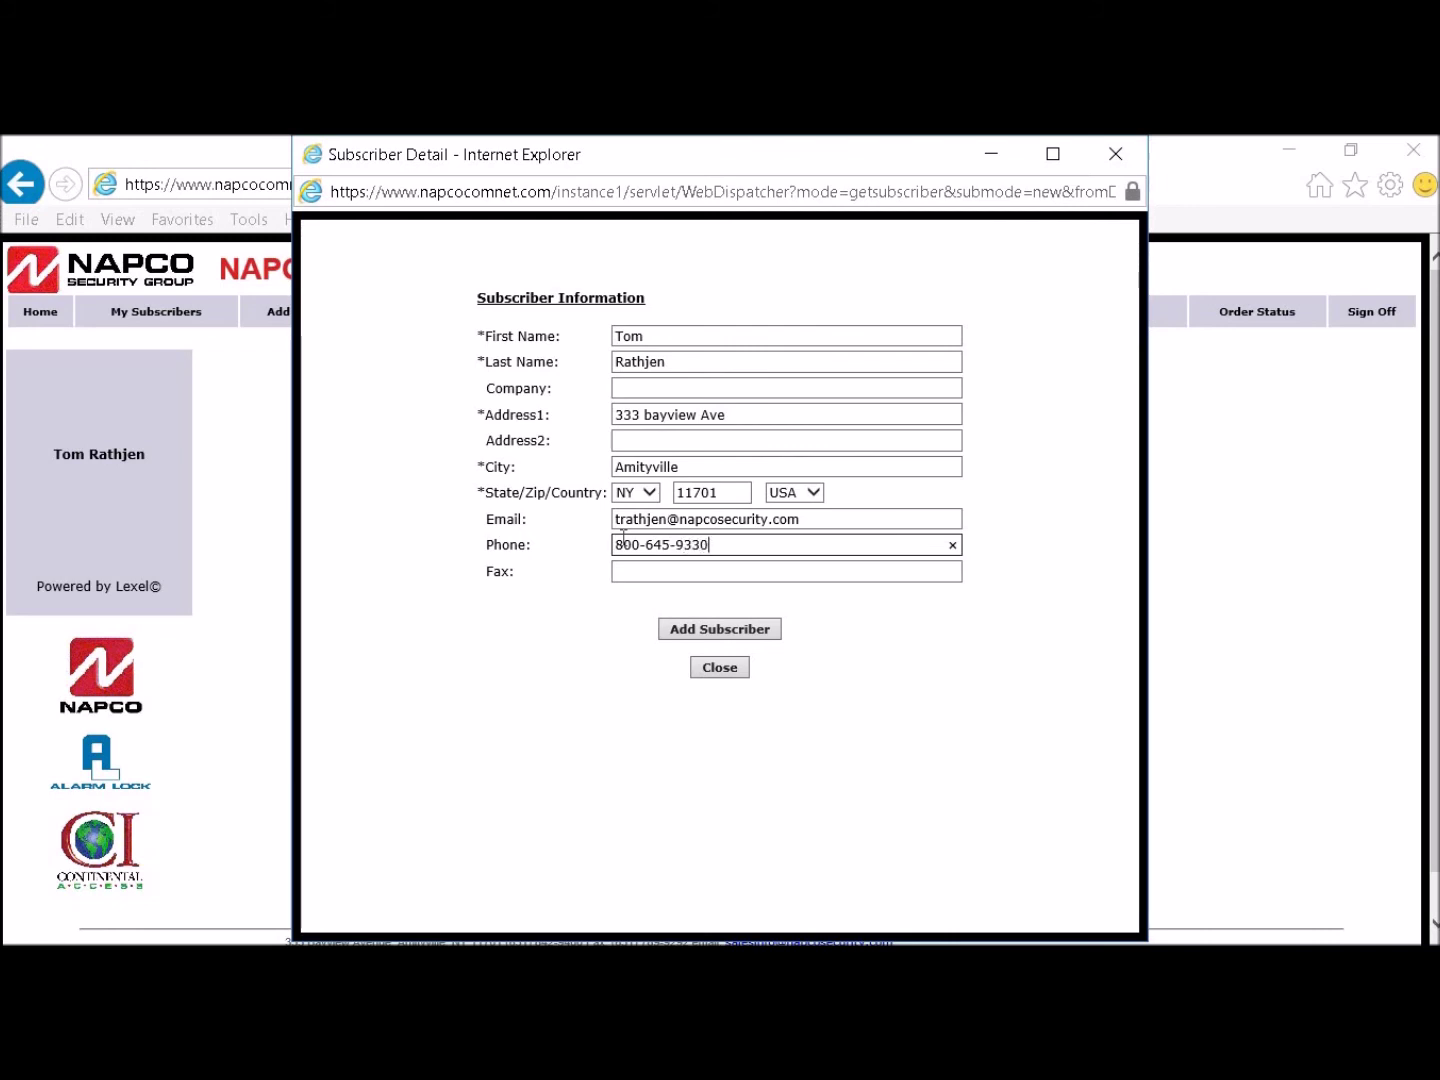
left_click(713, 629)
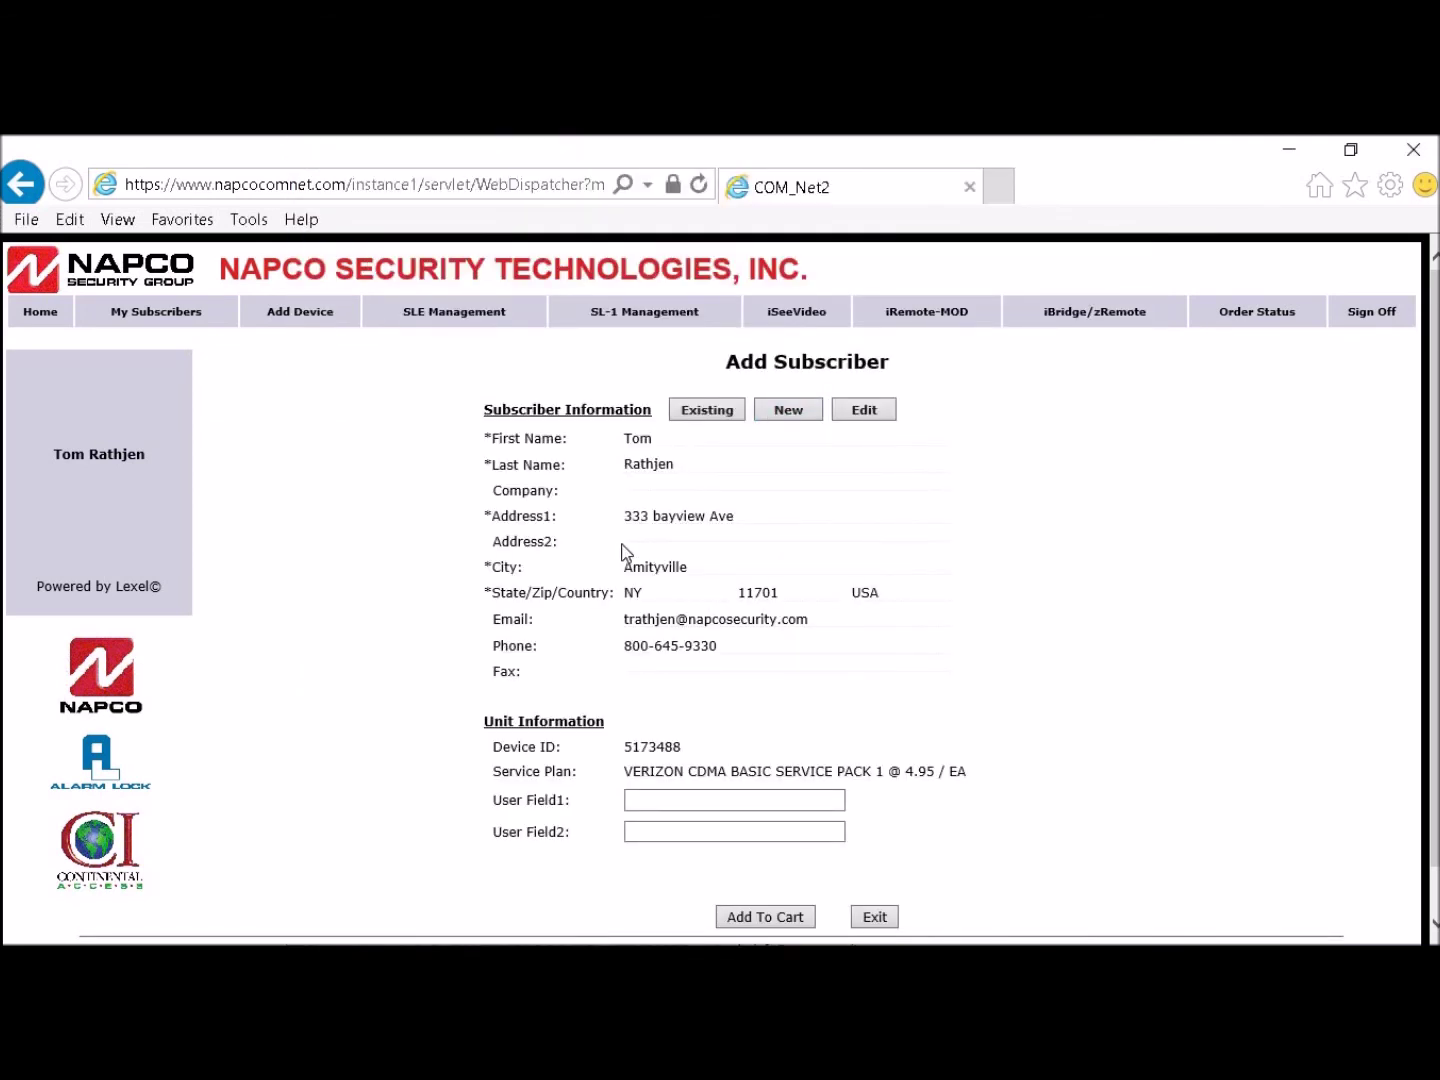
Step: Add the Verizon CDMA Basic Service Pack 1 plan to the cart for 4.95
scroll(623, 550, "down", 1)
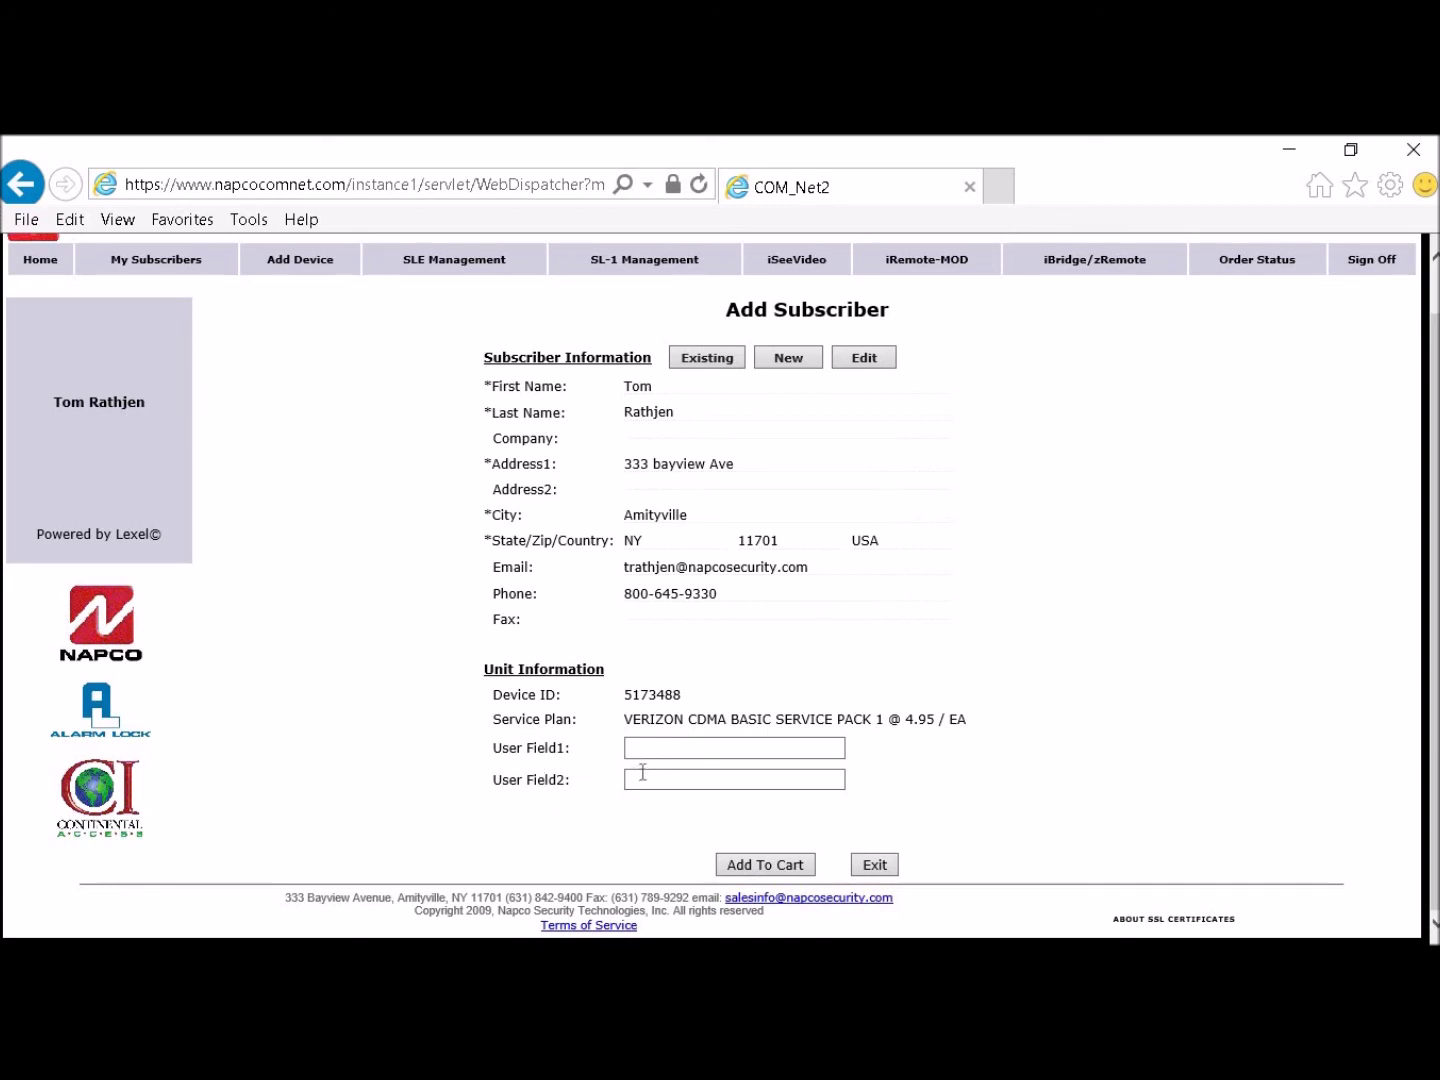
left_click(749, 863)
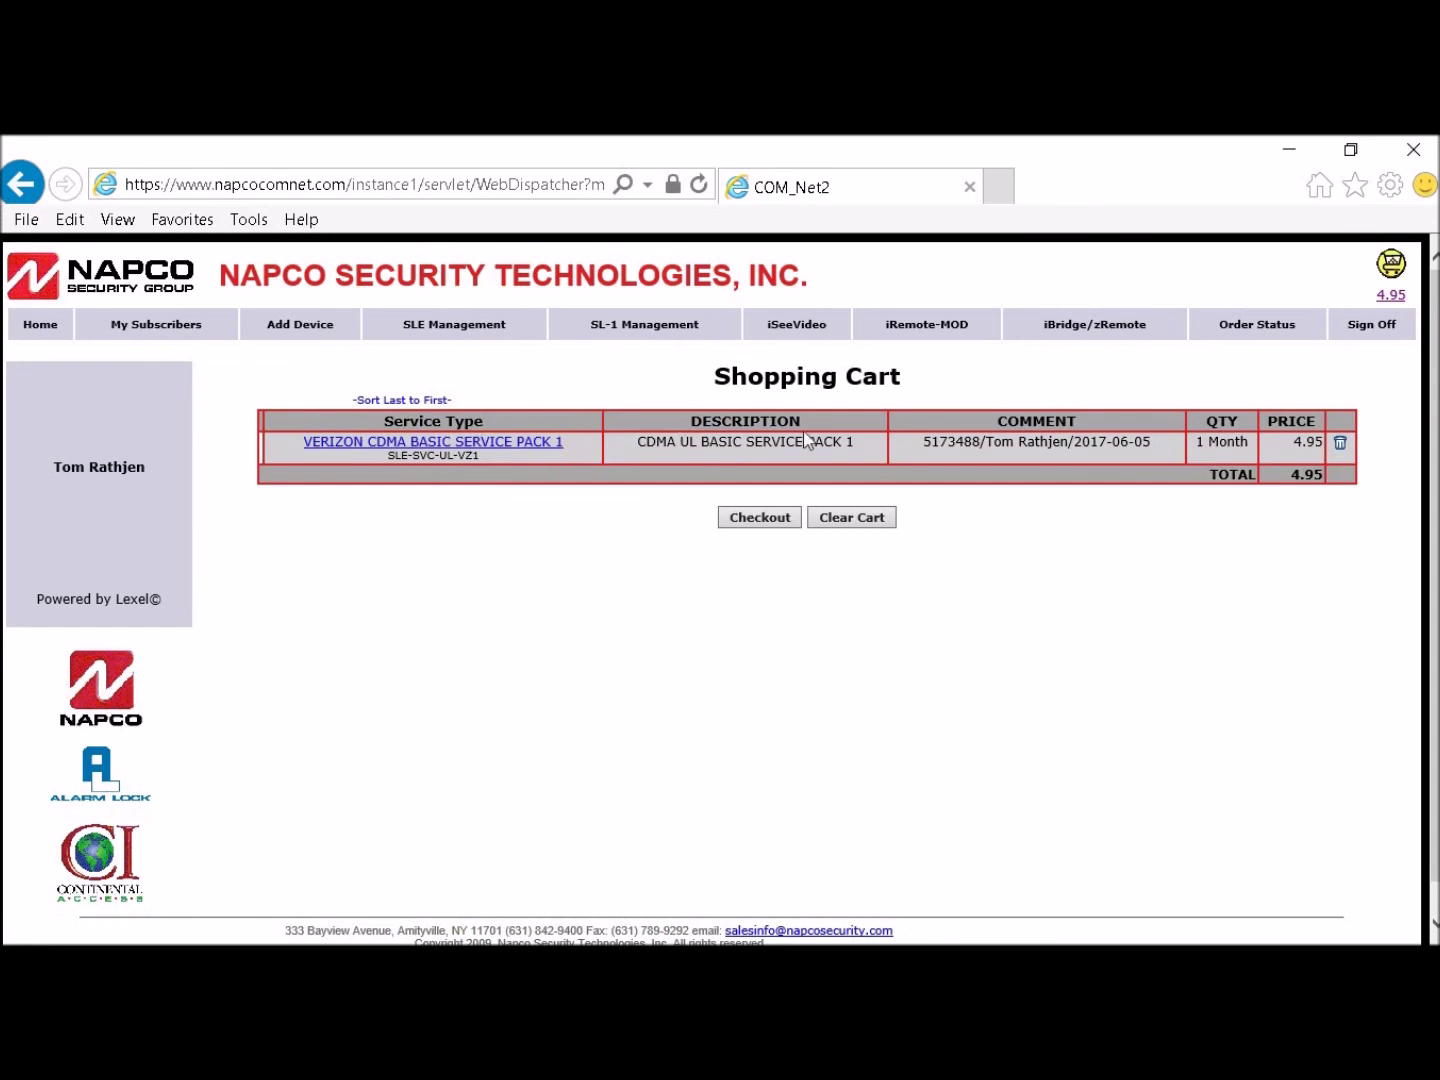
Step: Check out the cart holding the 4.95 Verizon plan
left_click(757, 520)
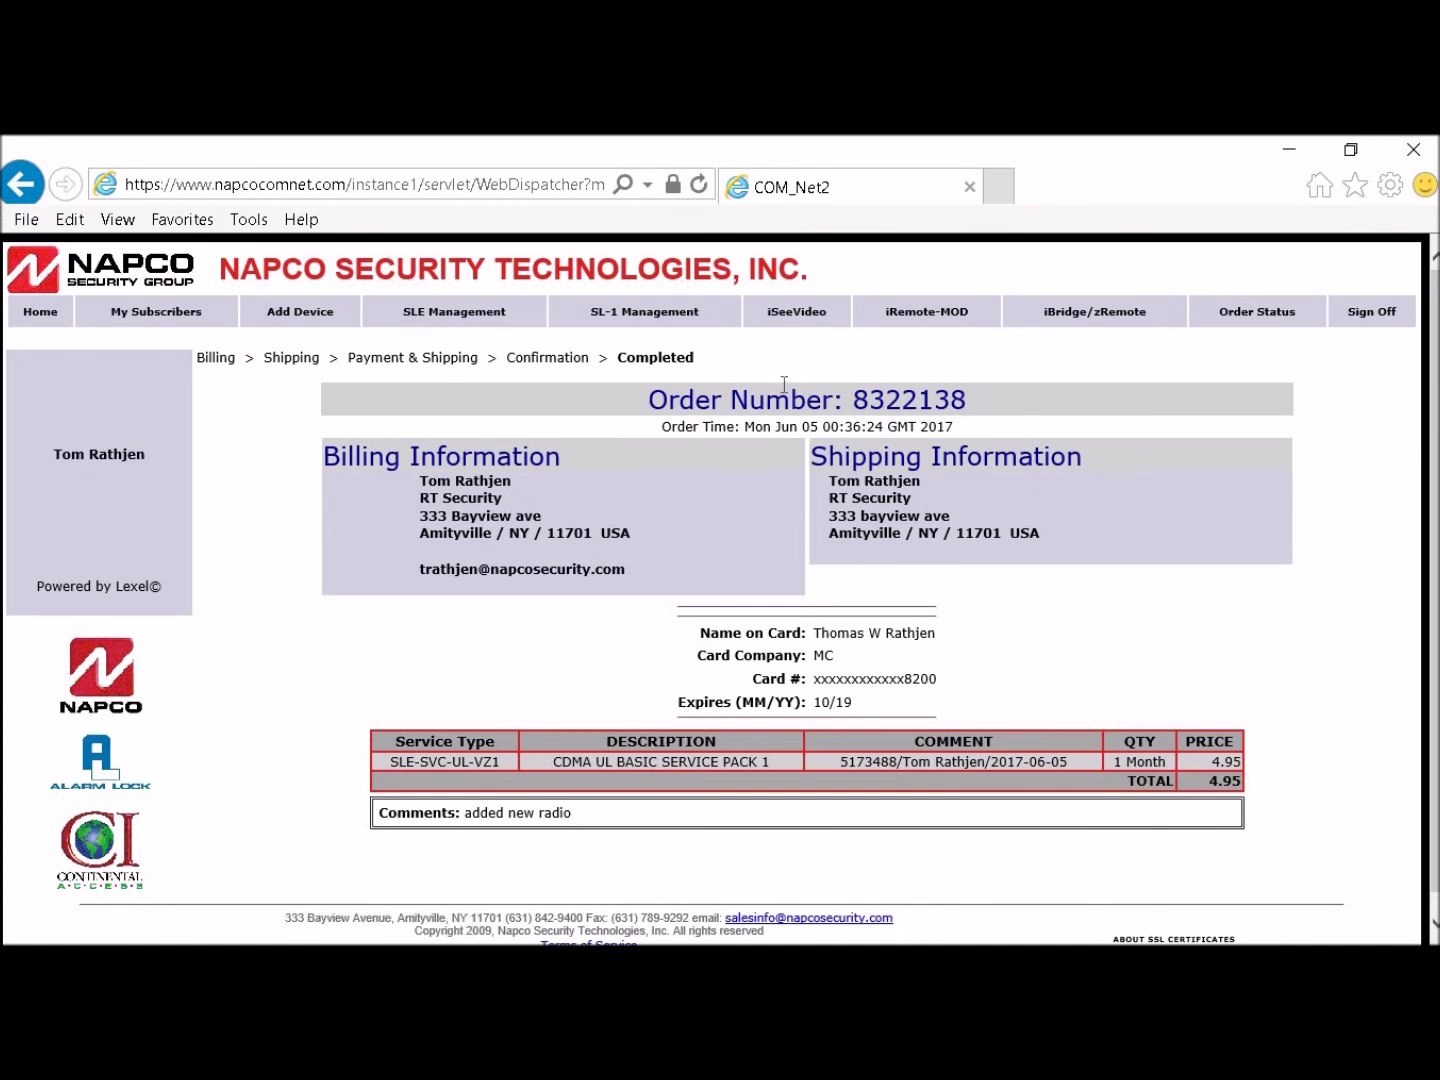
Step: Scroll the Completed page to review the order number and 4.95 total
scroll(731, 473, "down", 1)
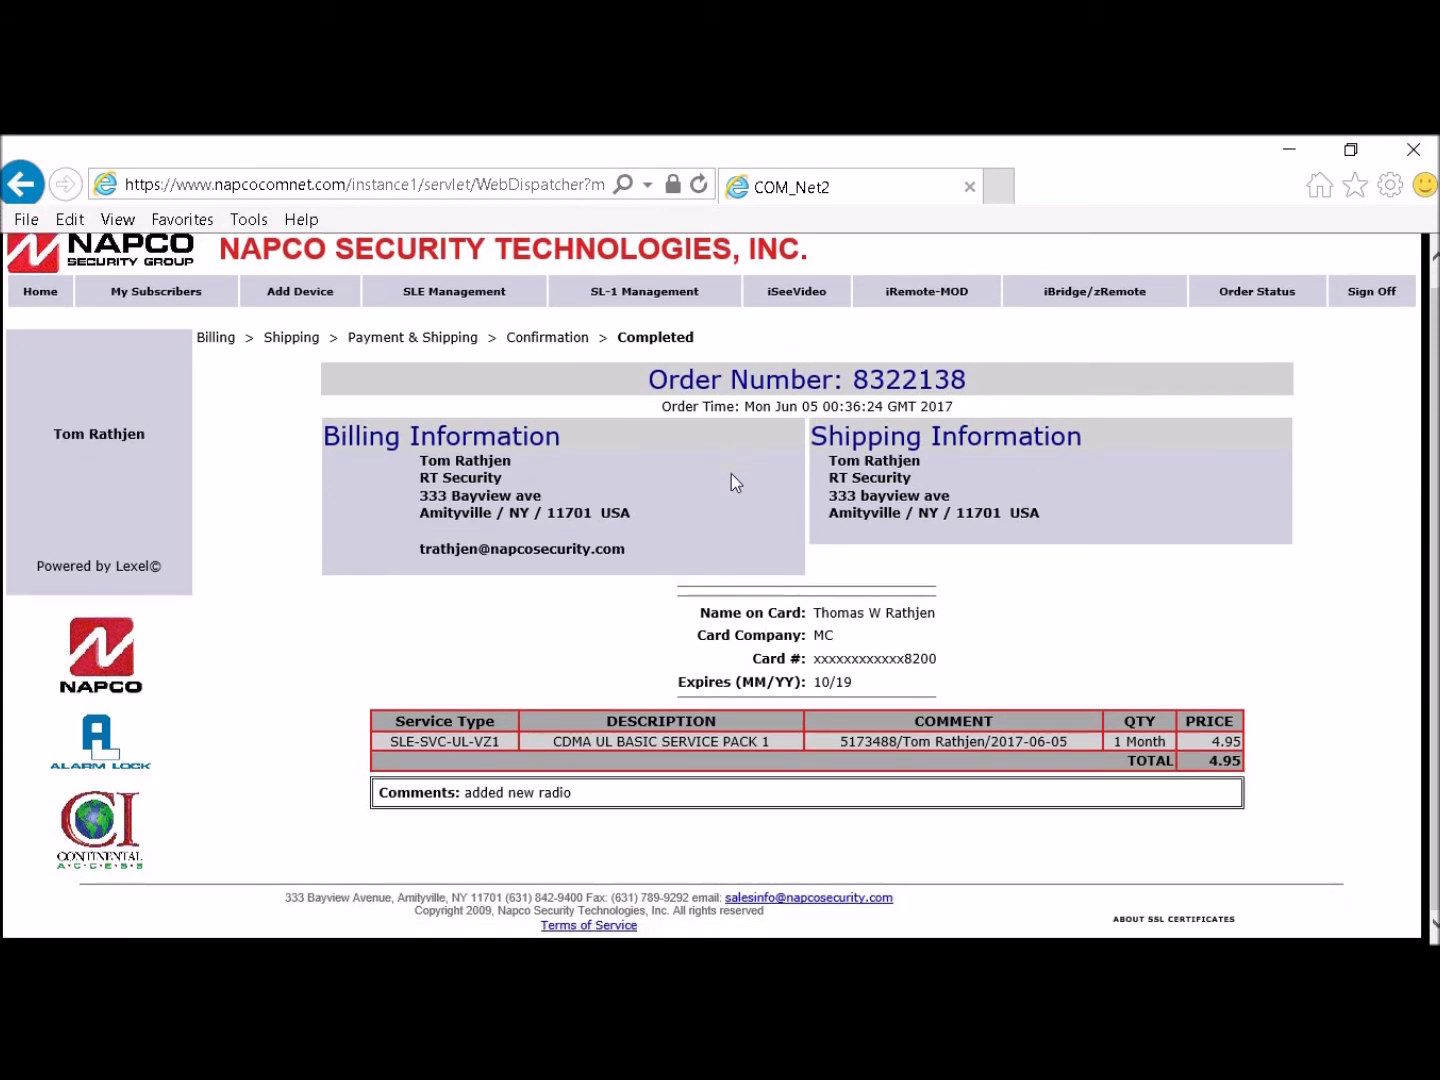